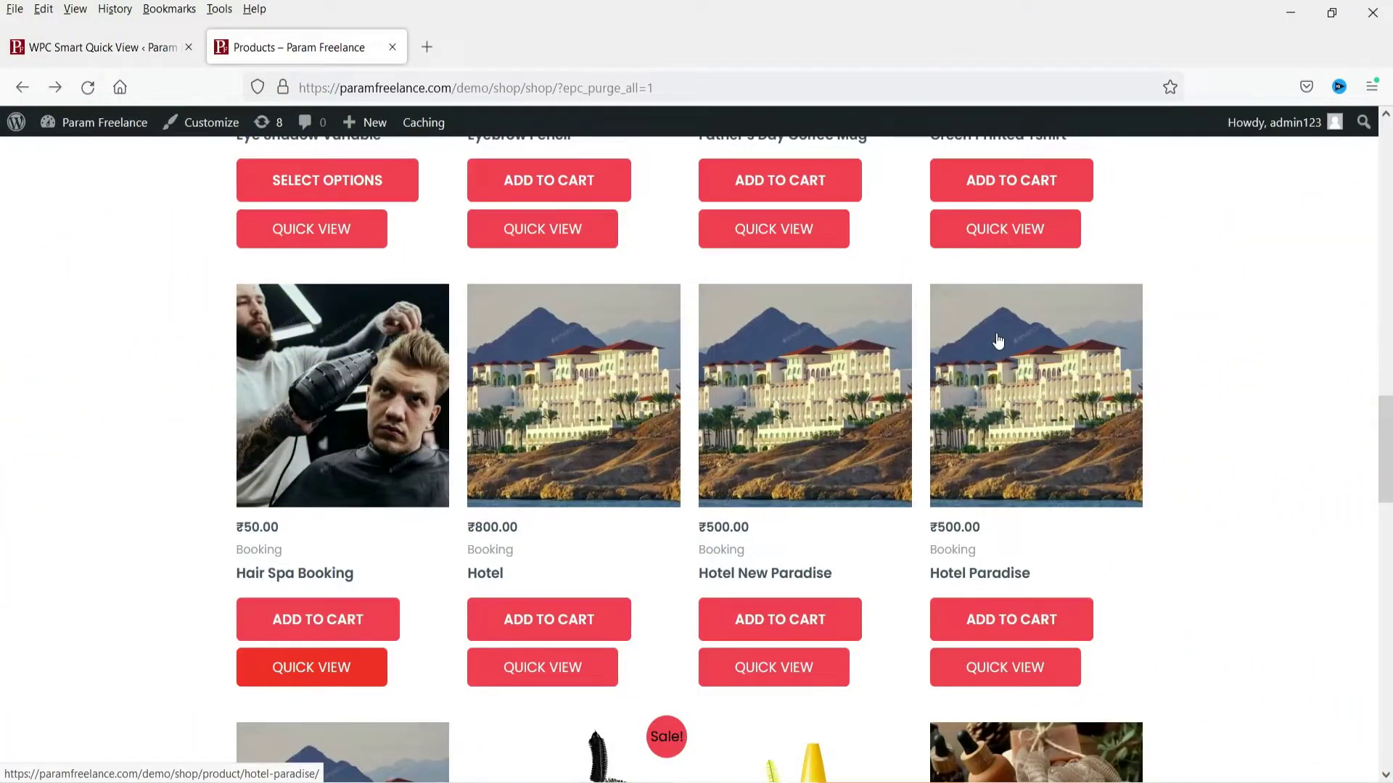
Preview Beauty Spa Salon in quick view, step through the next two products, then close the popup.
{"action": "scroll", "coordinate": [1265, 388], "scroll_direction": "up", "scroll_amount": 10}
{"action": "scroll", "coordinate": [1265, 389], "scroll_direction": "down", "scroll_amount": 4}
{"action": "scroll", "coordinate": [1269, 392], "scroll_direction": "up", "scroll_amount": 4}
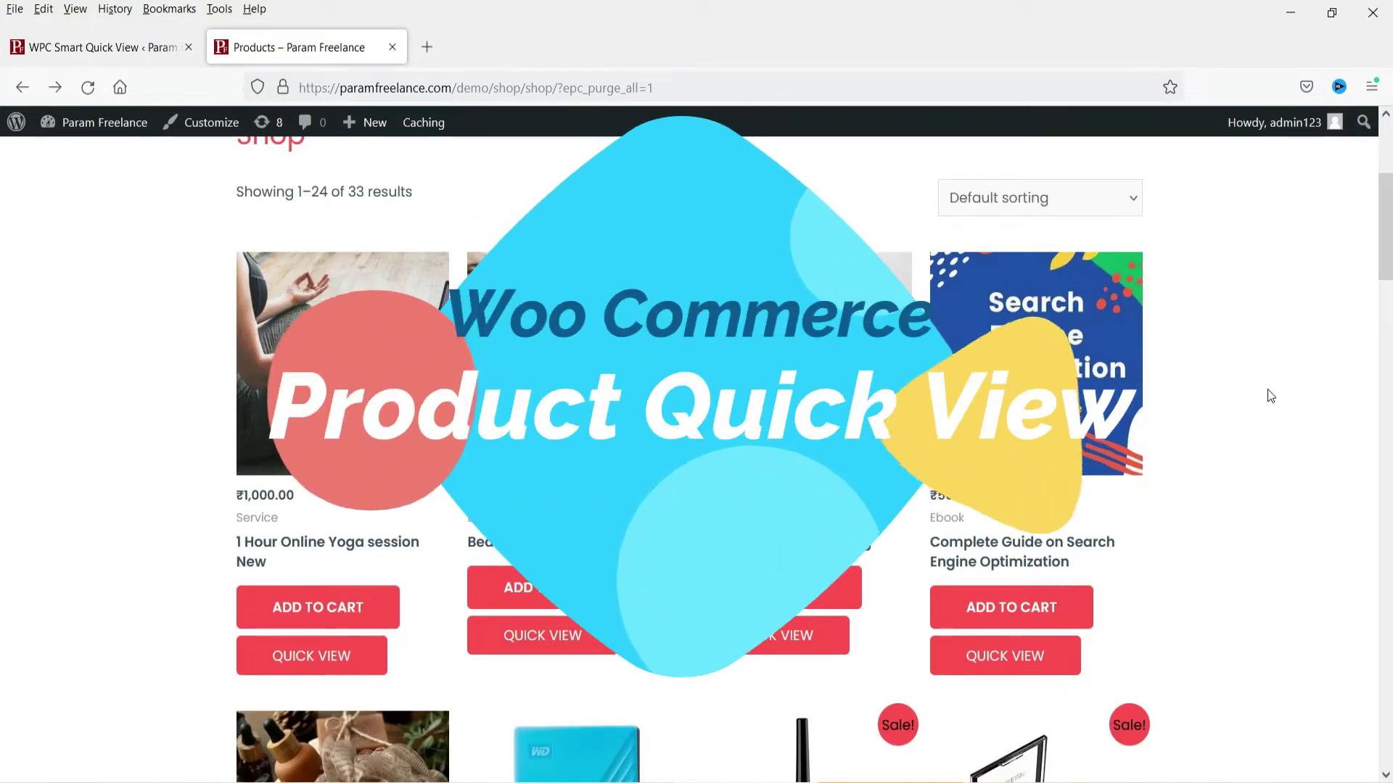
{"action": "scroll", "coordinate": [187, 584], "scroll_direction": "down", "scroll_amount": 2}
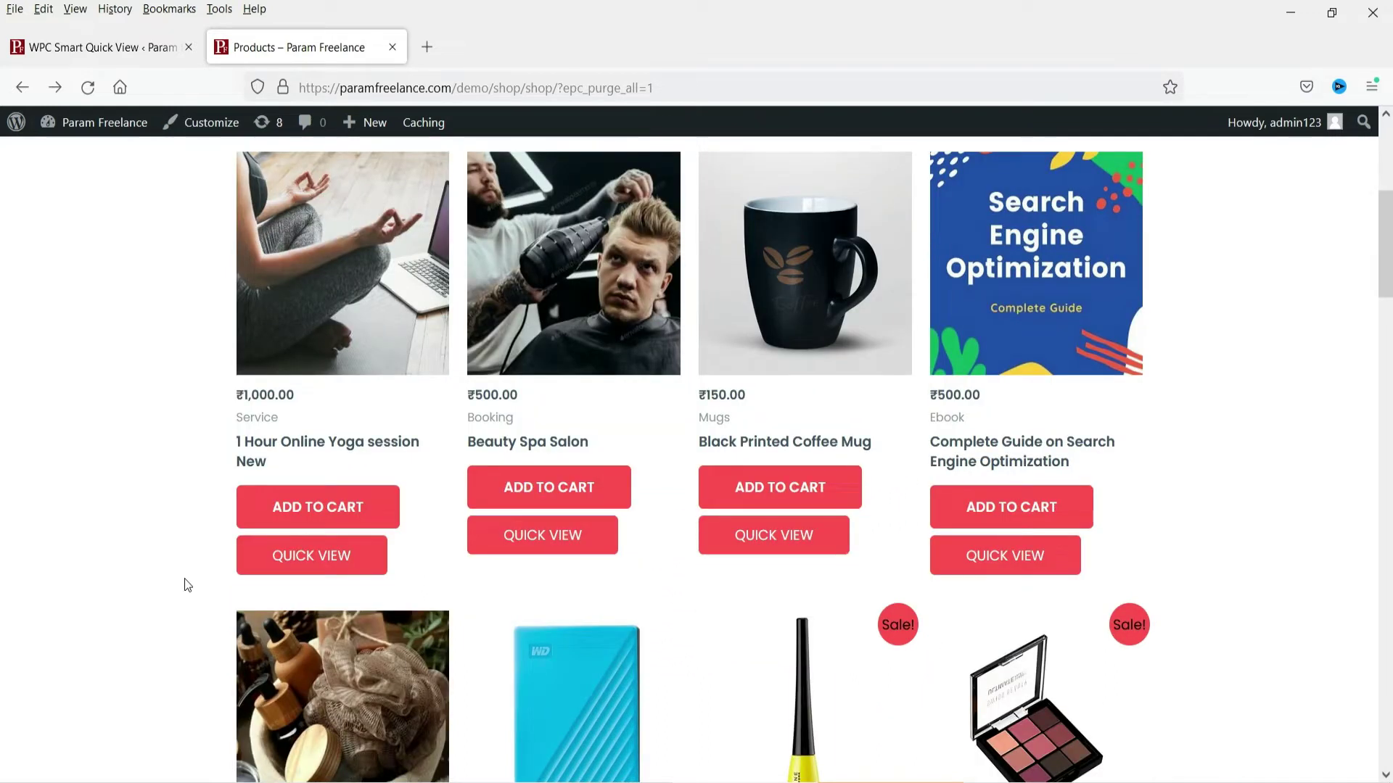
{"action": "left_click", "coordinate": [548, 549]}
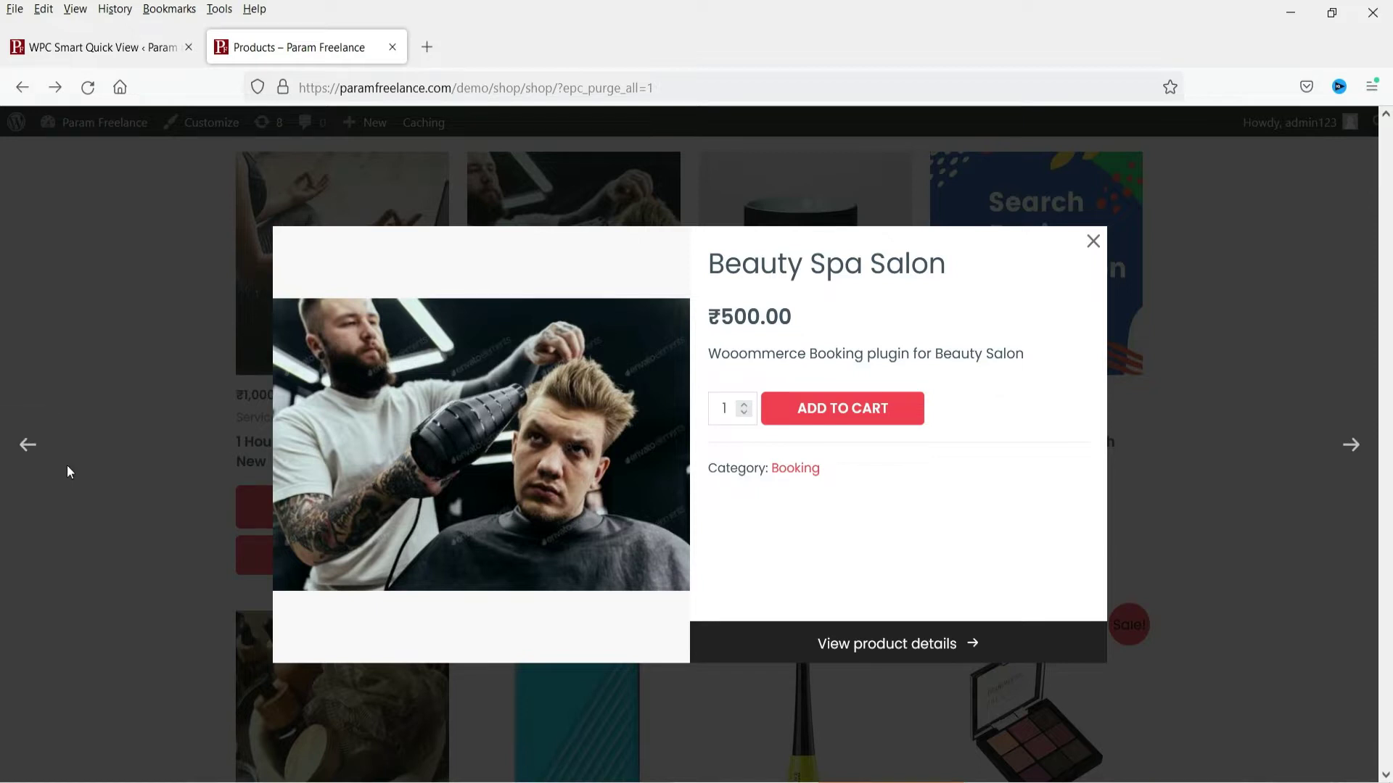
{"action": "left_click", "coordinate": [1358, 448]}
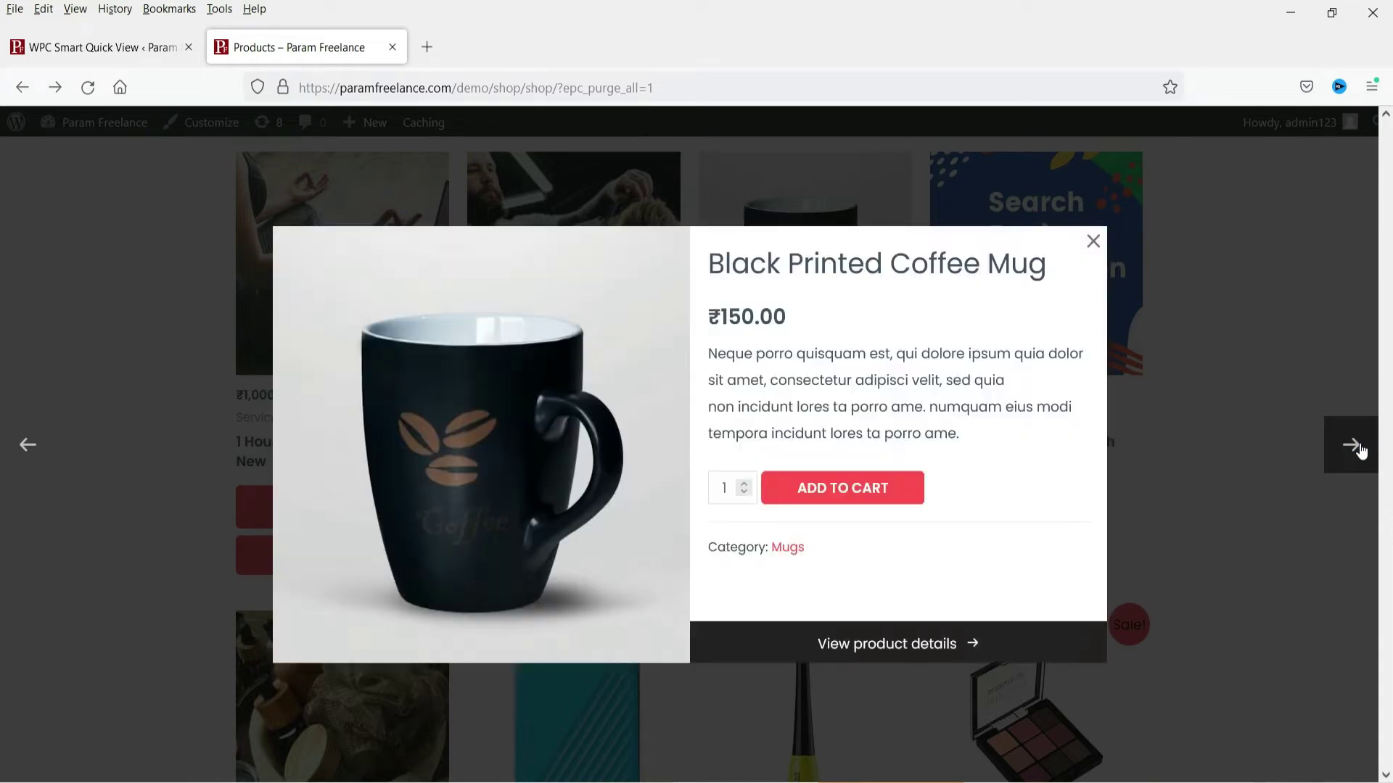
{"action": "left_click", "coordinate": [1358, 447]}
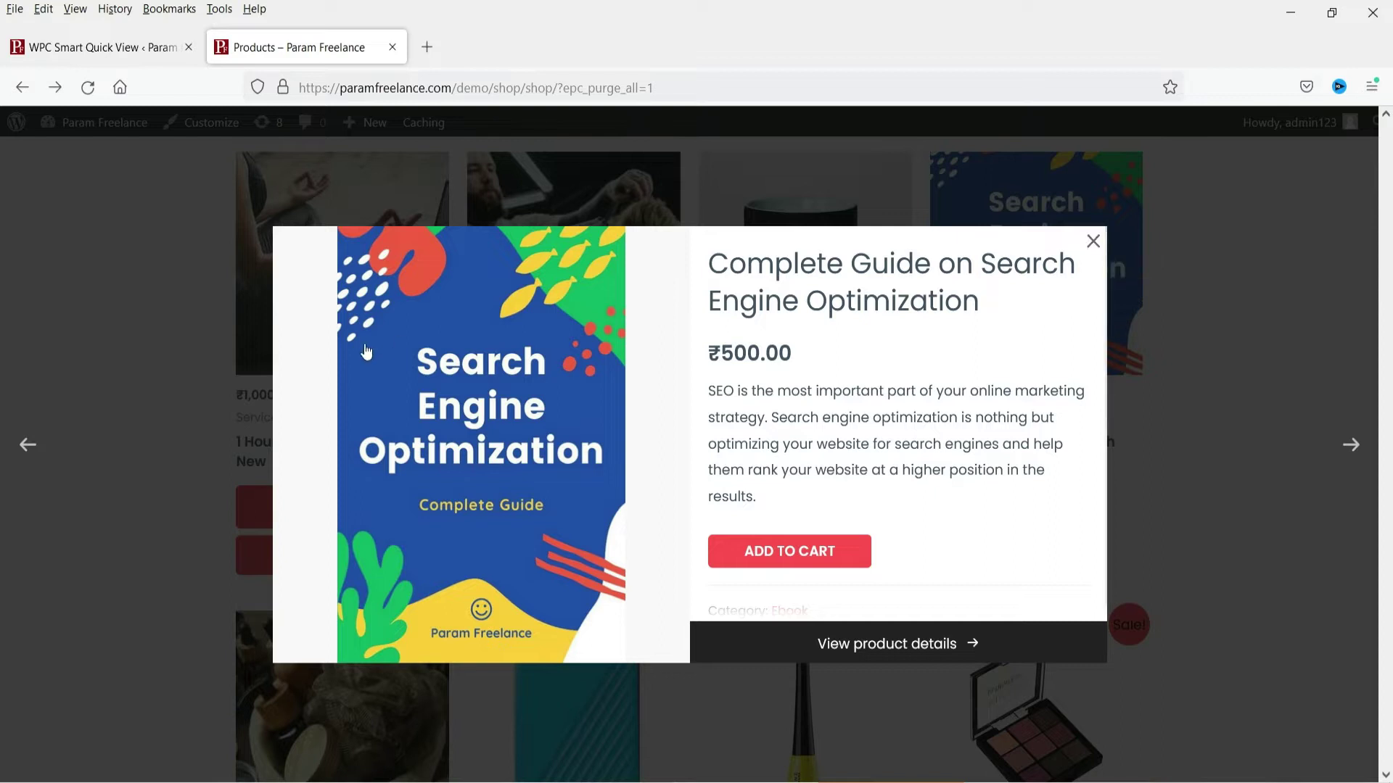
{"action": "left_click", "coordinate": [1093, 242]}
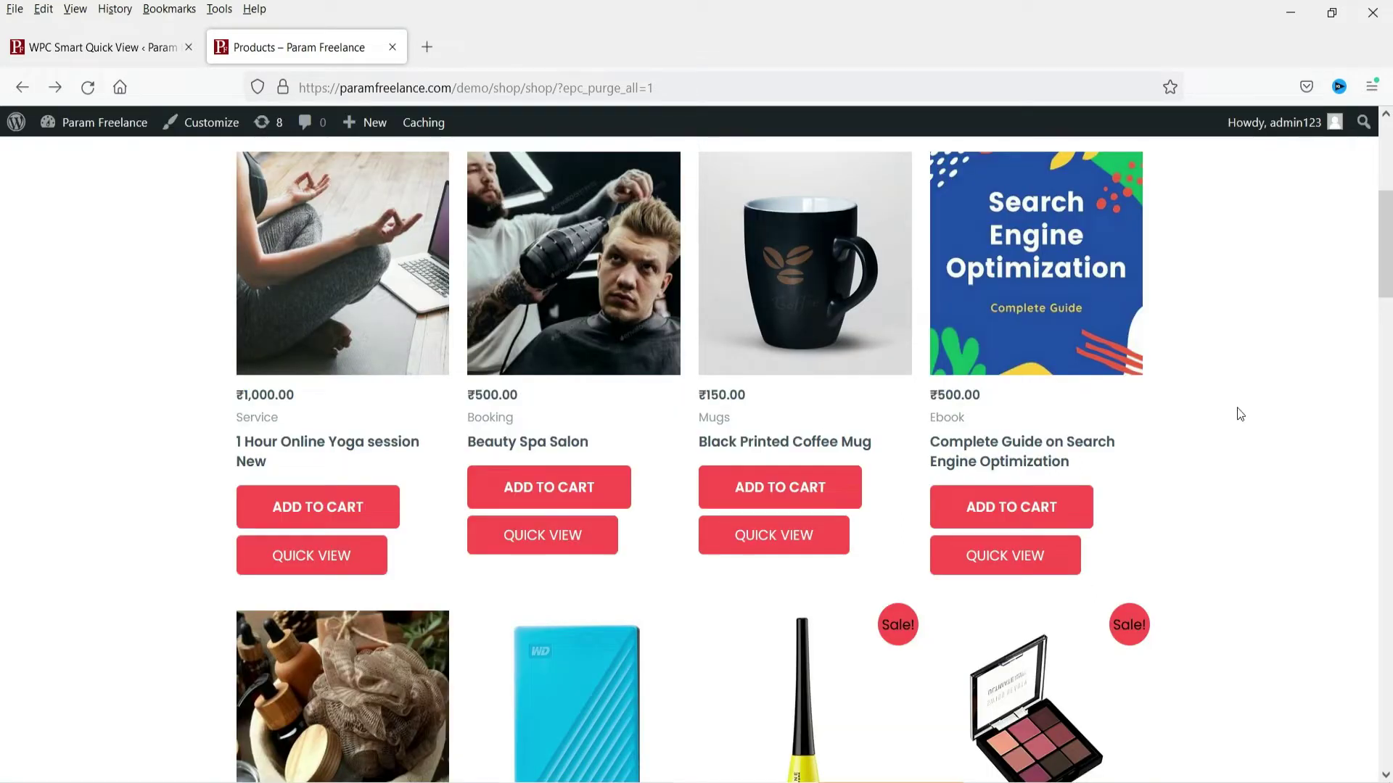
Preview the SEO guide in the side panel, close it, then preview Eye Liner.
{"action": "left_click", "coordinate": [1024, 563]}
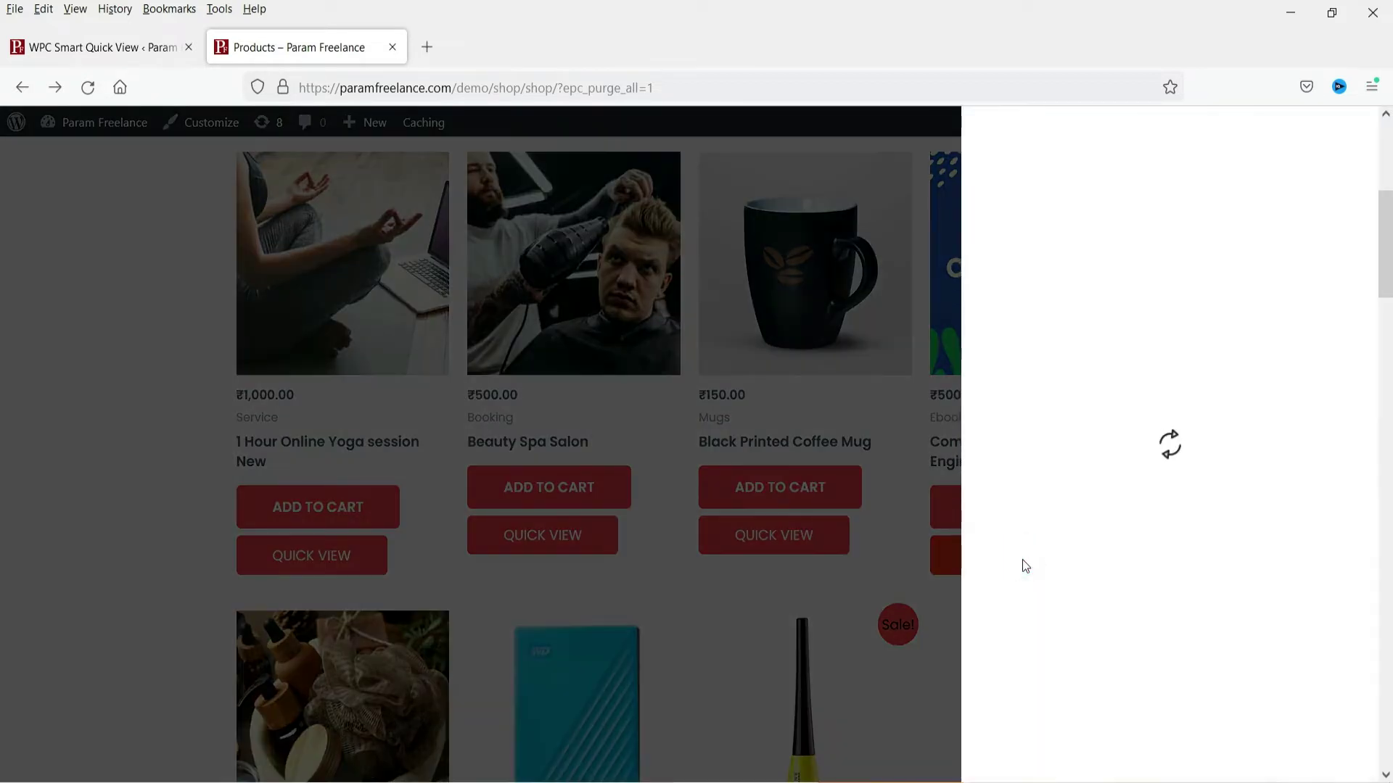
{"action": "scroll", "coordinate": [1228, 179], "scroll_direction": "down", "scroll_amount": 4}
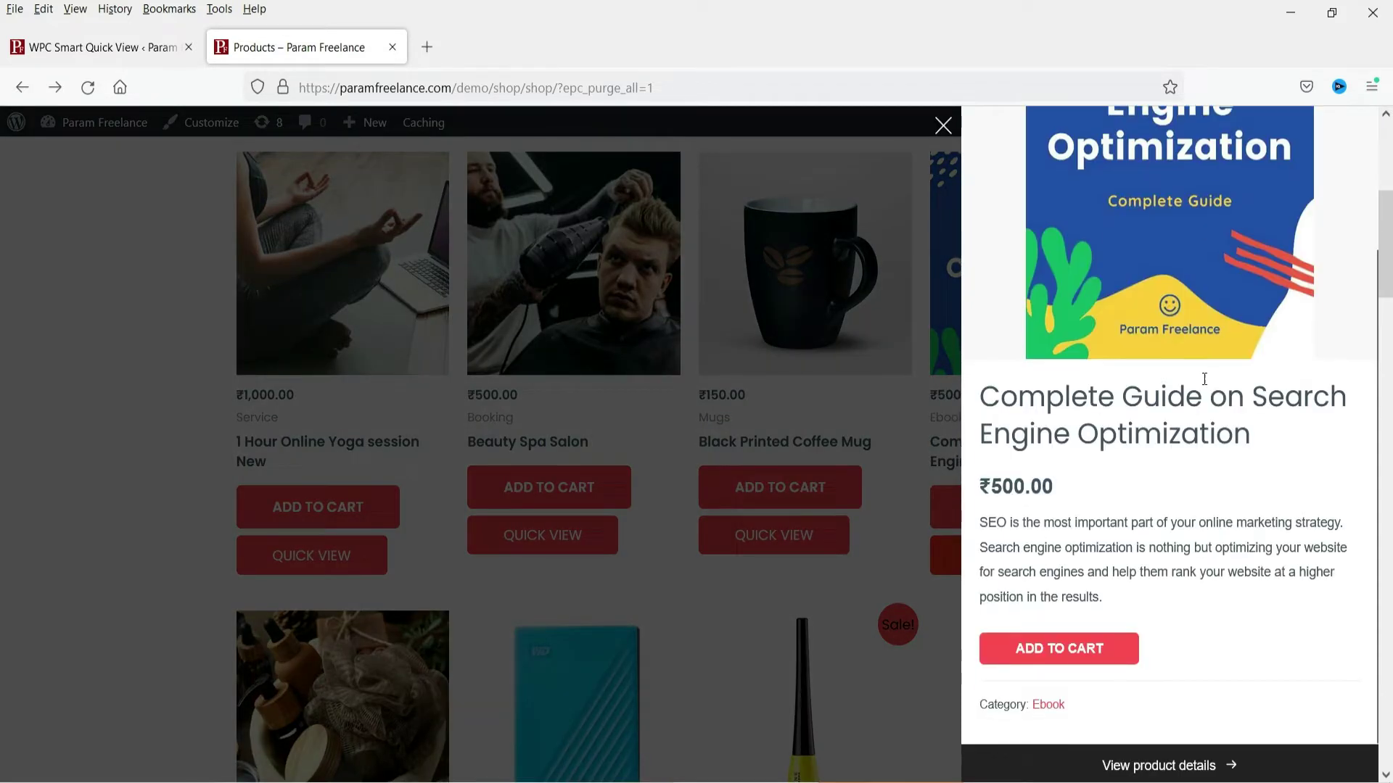
{"action": "scroll", "coordinate": [1192, 371], "scroll_direction": "up", "scroll_amount": 5}
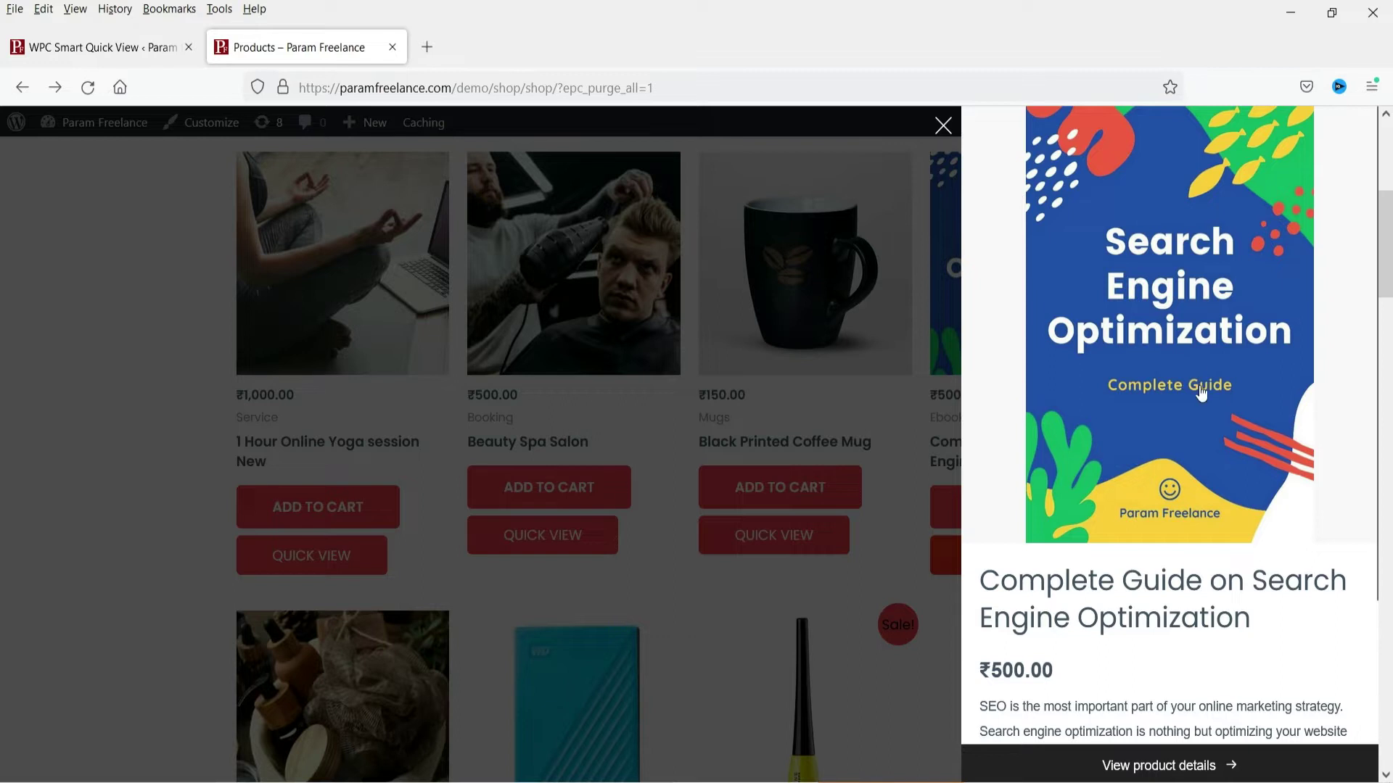
{"action": "scroll", "coordinate": [1191, 371], "scroll_direction": "down", "scroll_amount": 3}
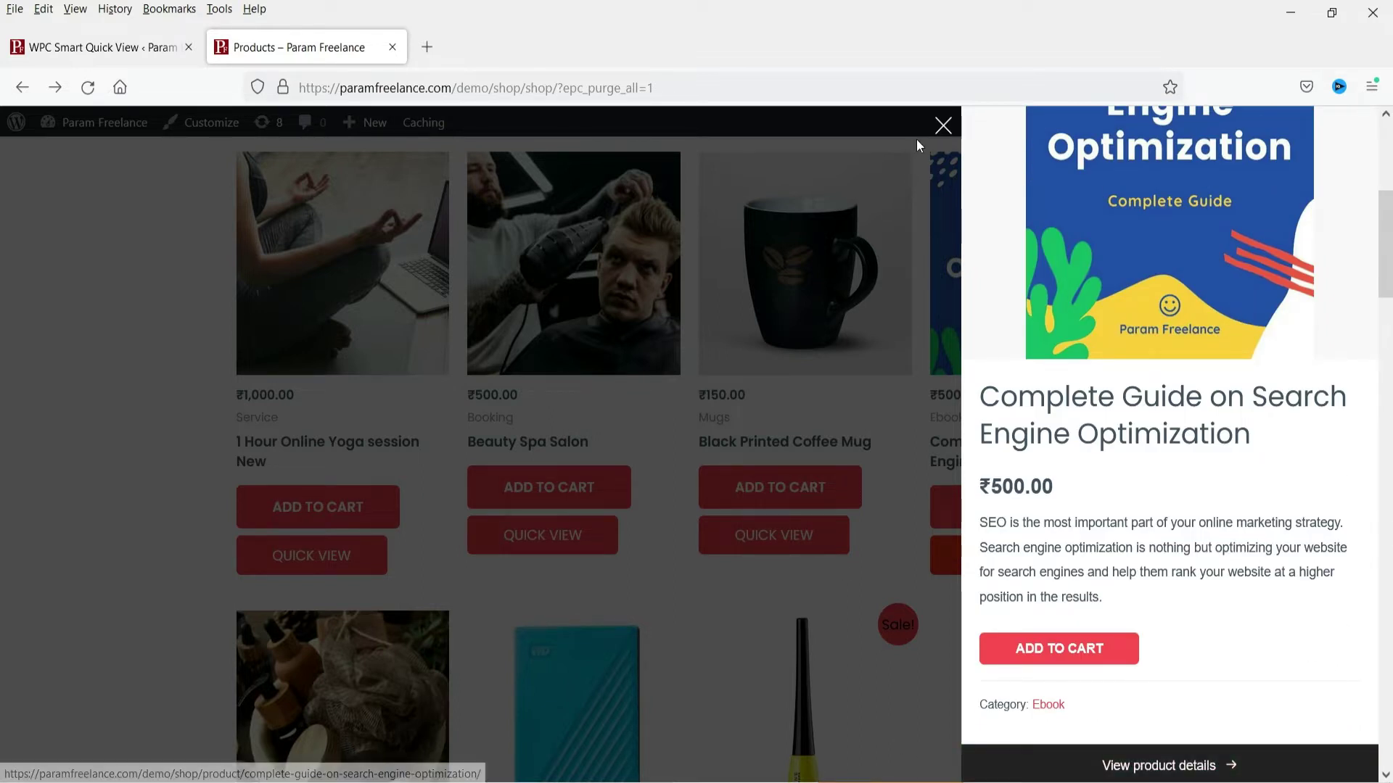
{"action": "left_click", "coordinate": [942, 125]}
{"action": "scroll", "coordinate": [762, 677], "scroll_direction": "down", "scroll_amount": 5}
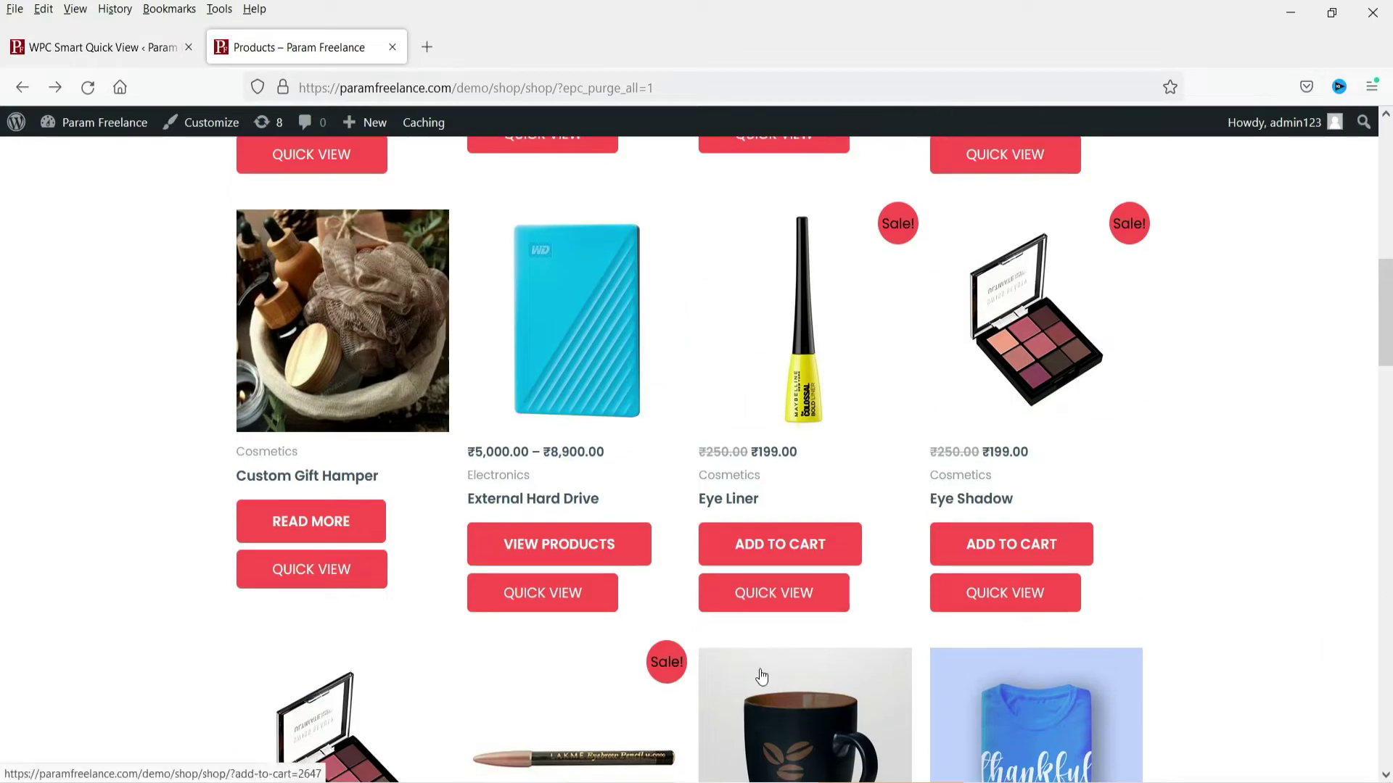
{"action": "left_click", "coordinate": [786, 595]}
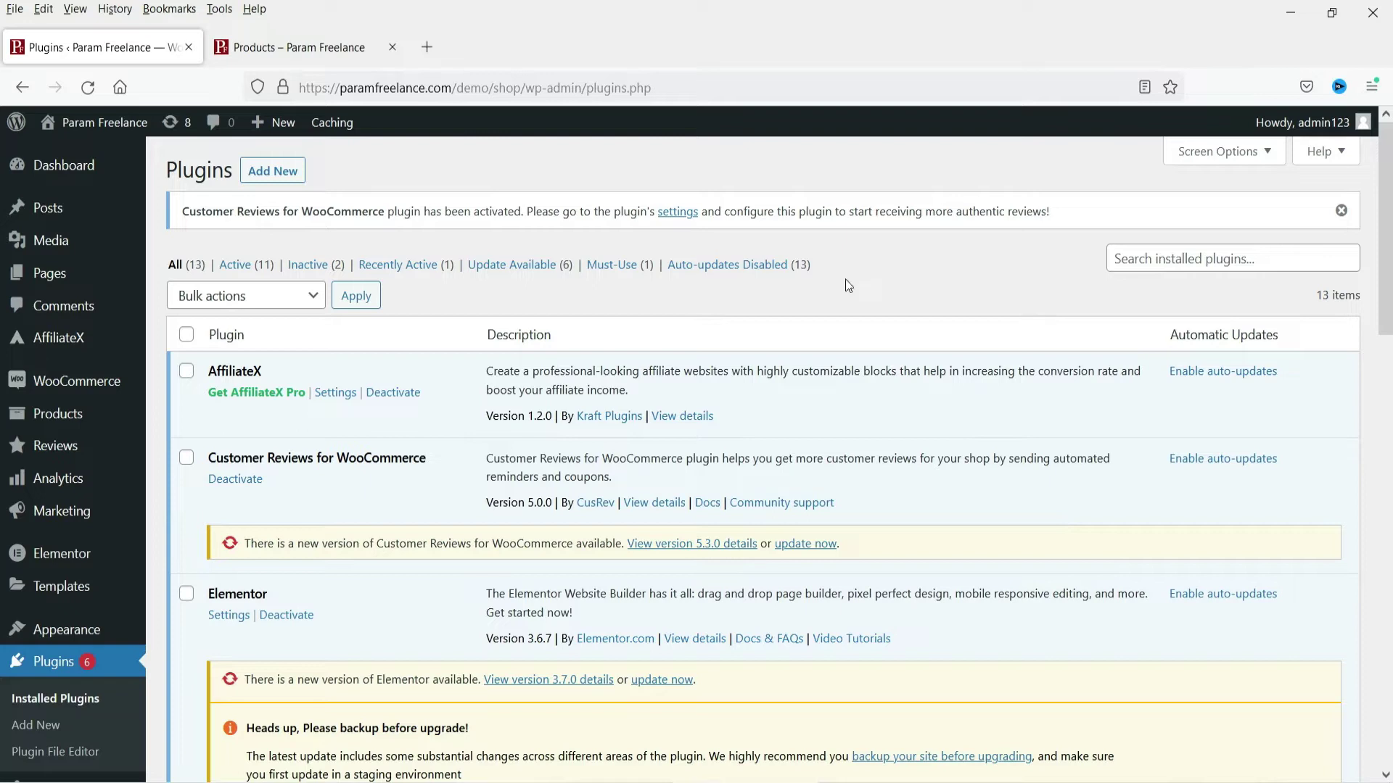
Search the plugin directory for 'wpc smart quick view', then install and activate WPC Smart Quick View.
{"action": "left_click", "coordinate": [272, 171]}
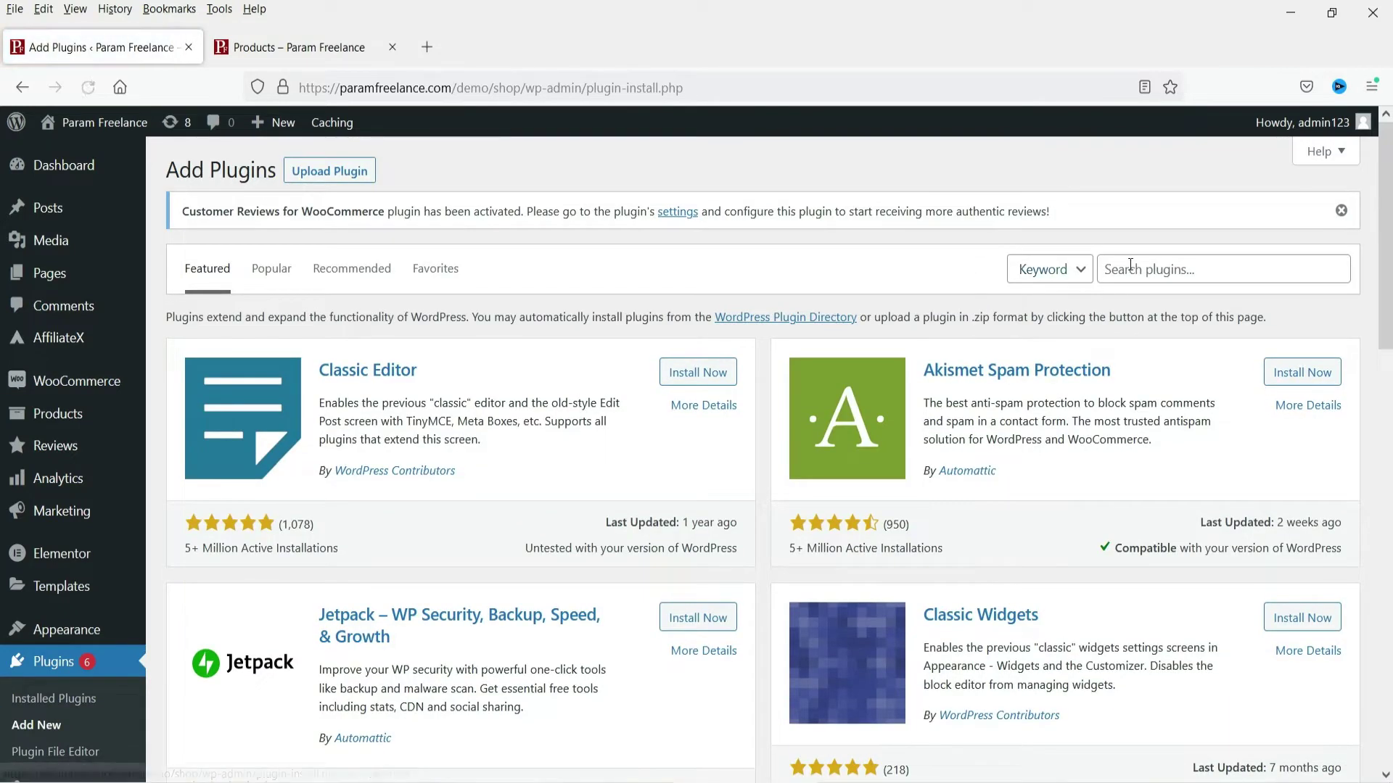
{"action": "left_click", "coordinate": [1128, 267]}
{"action": "type", "text": "wpc"}
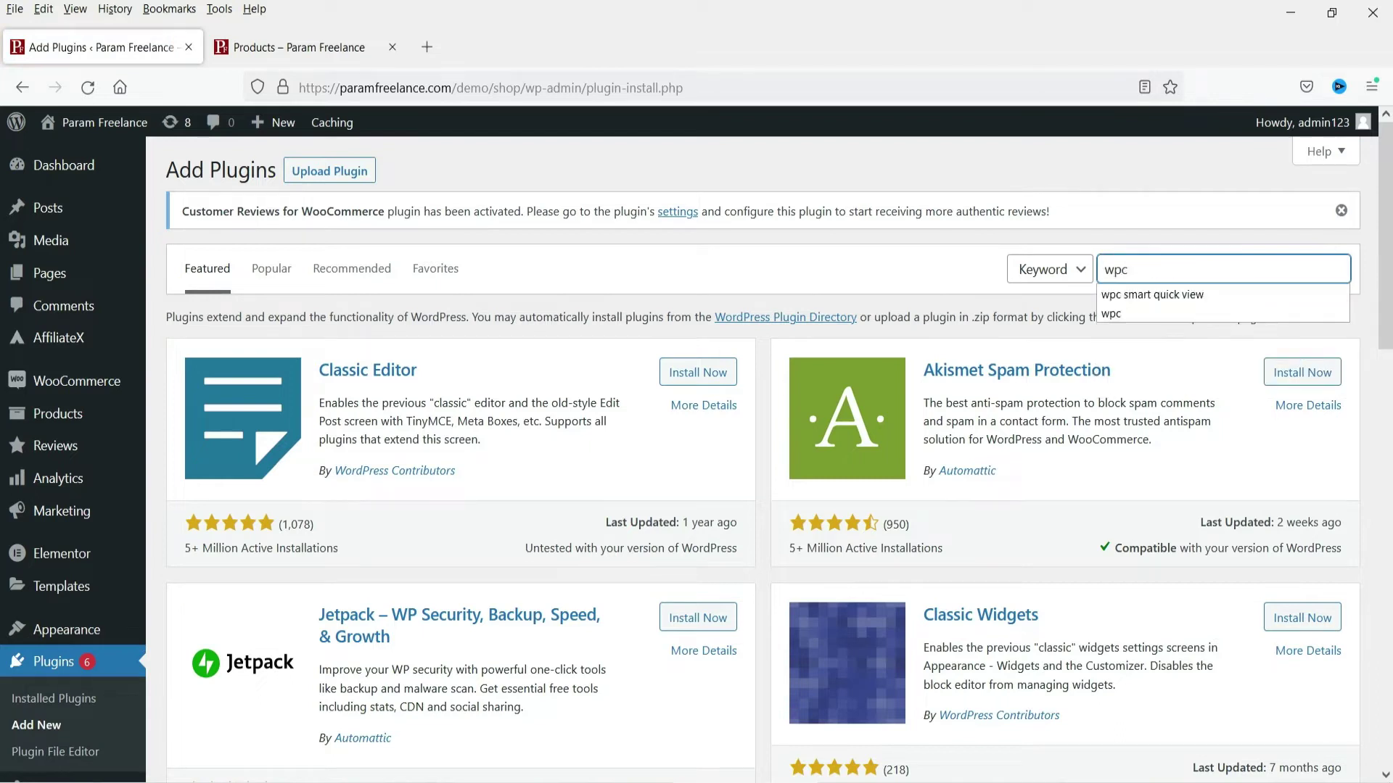
{"action": "type", "text": " smart quick "}
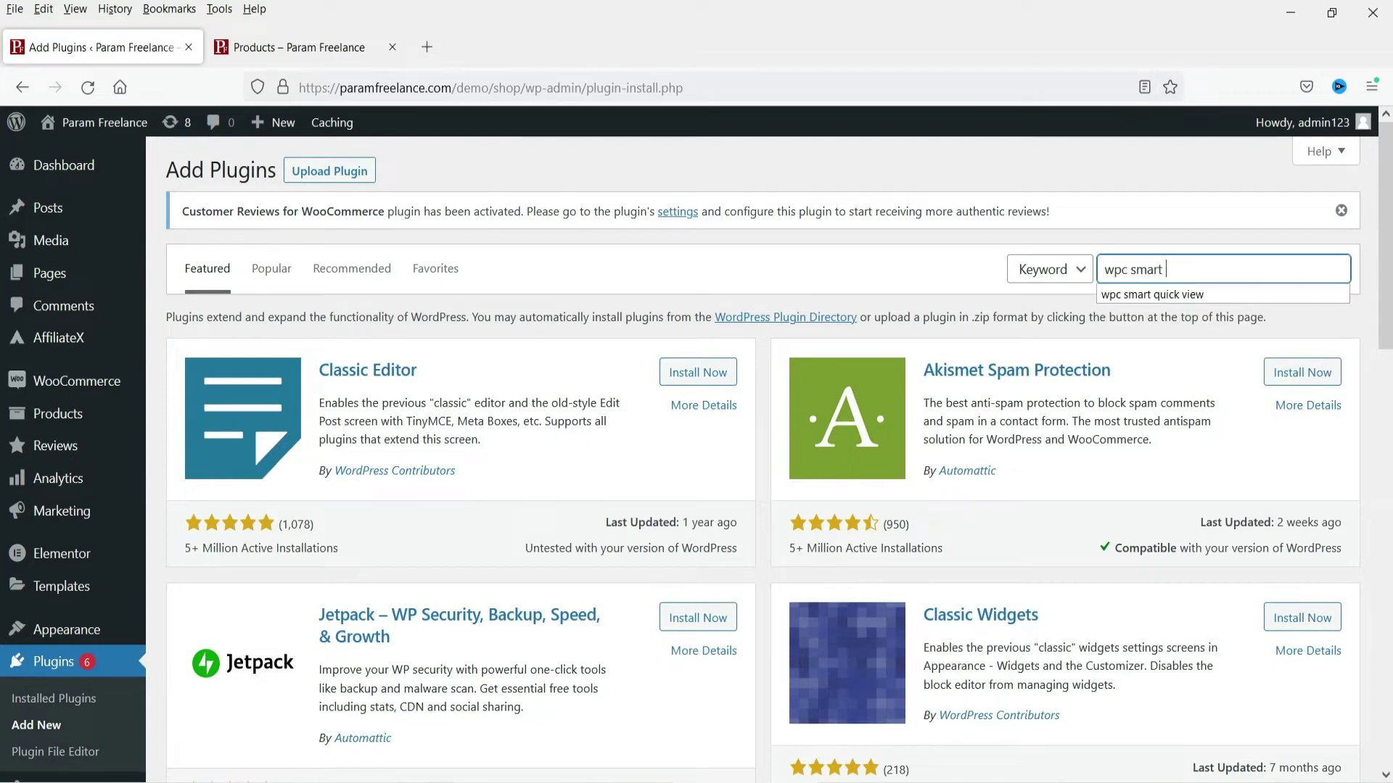
{"action": "type", "text": "view"}
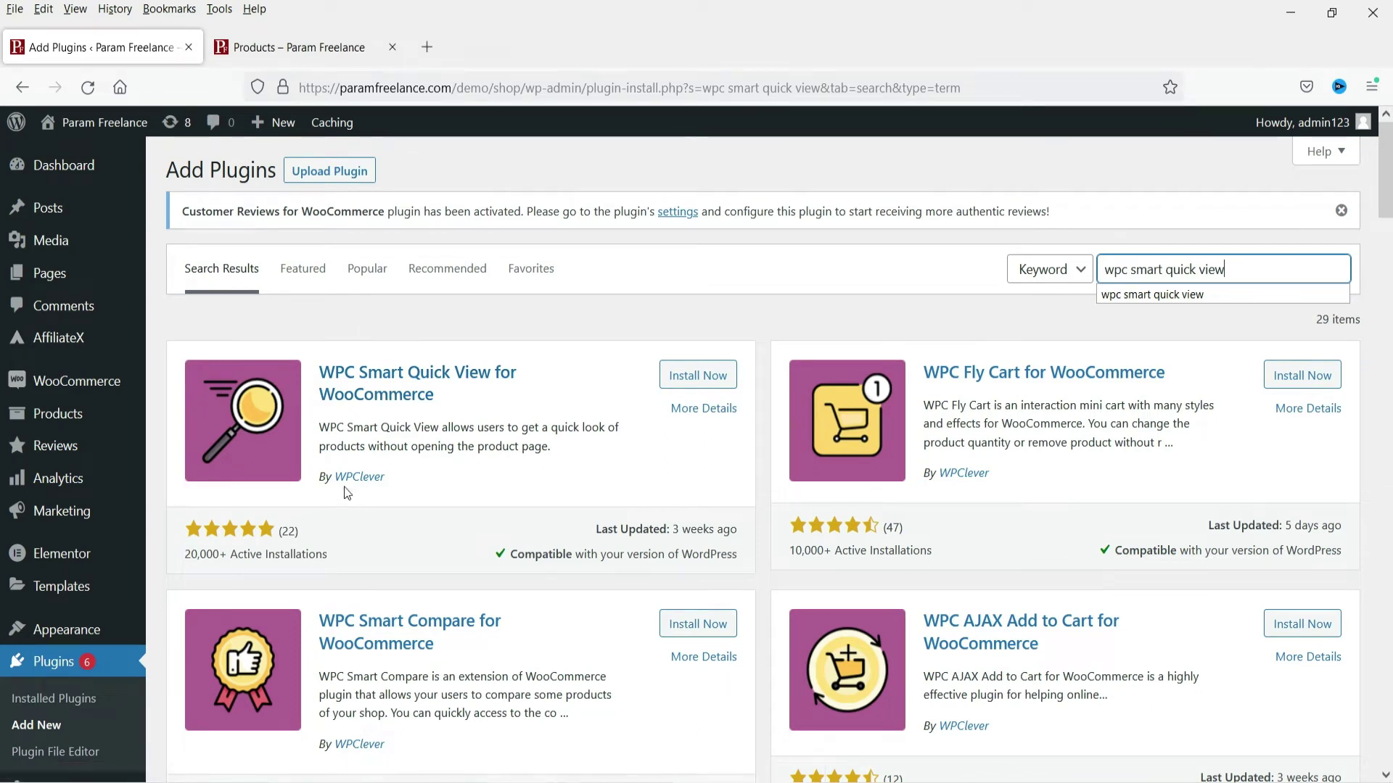
{"action": "left_click", "coordinate": [710, 377]}
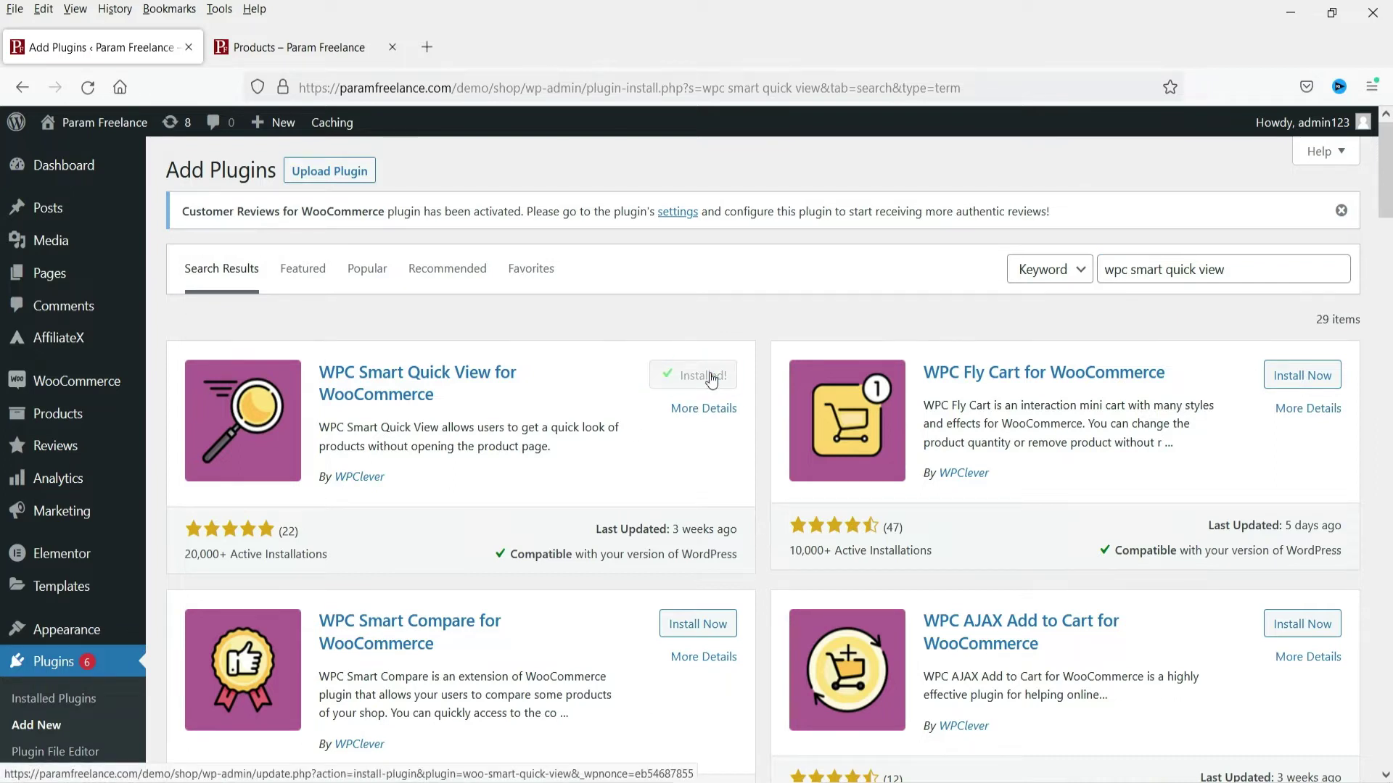
{"action": "left_click", "coordinate": [710, 376]}
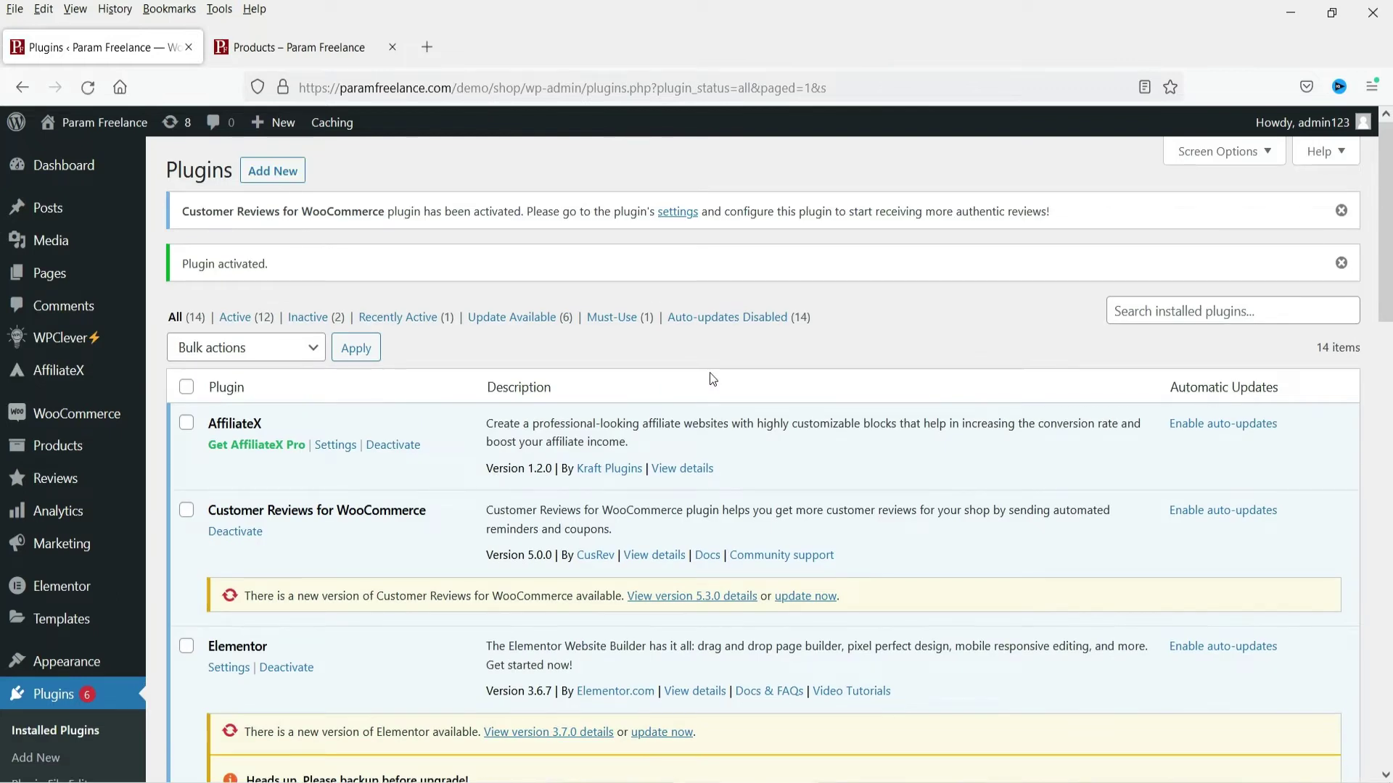
Open the WPClever Smart Quick View settings and set the button type to Button.
{"action": "mouse_move", "coordinate": [29, 353]}
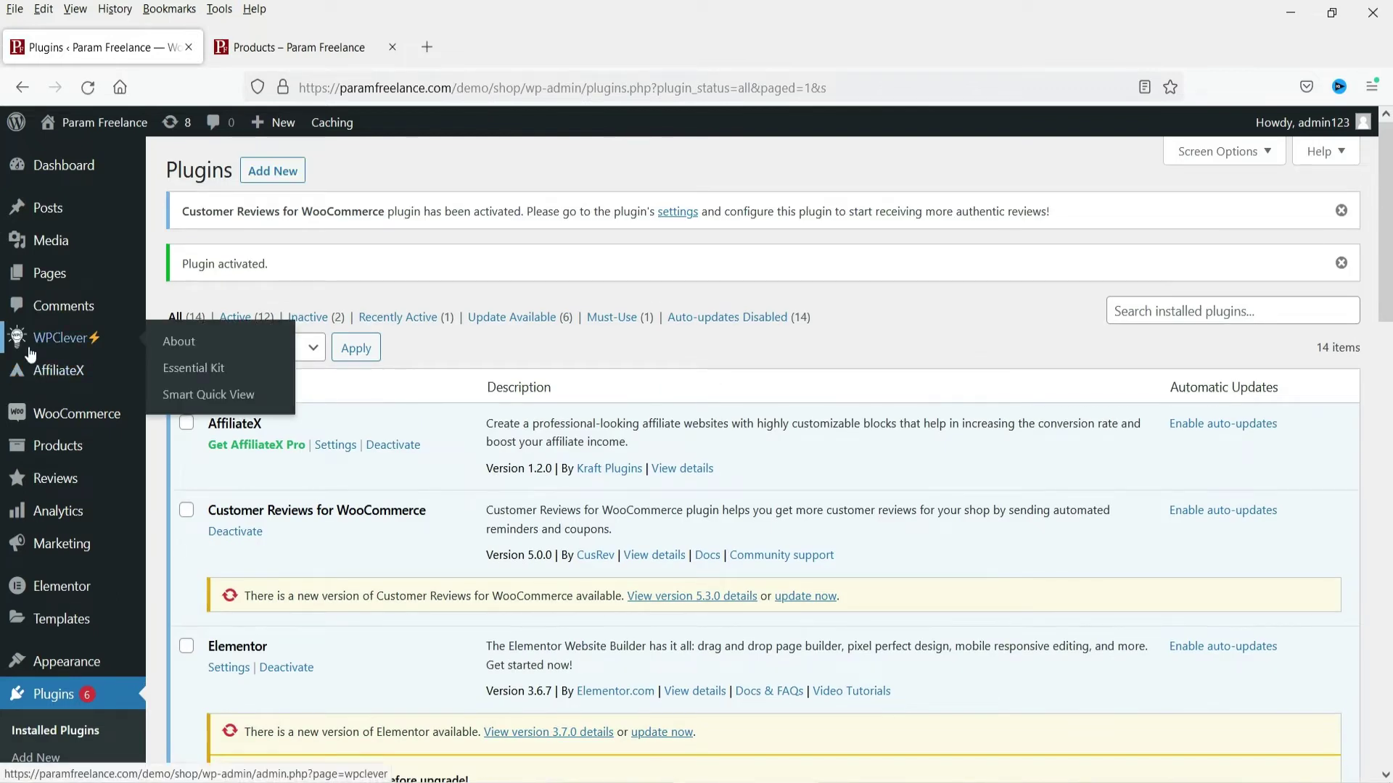
{"action": "left_click", "coordinate": [216, 397]}
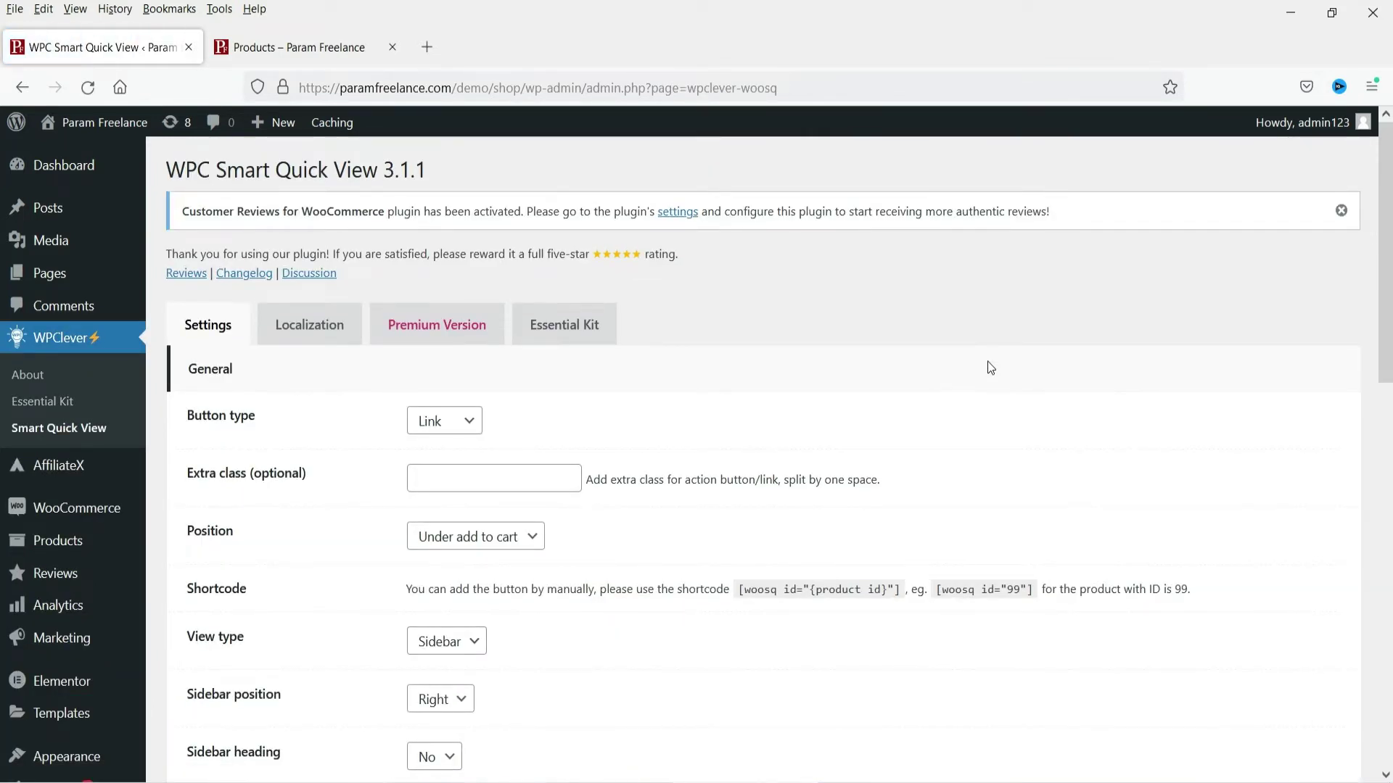
{"action": "left_click", "coordinate": [470, 421]}
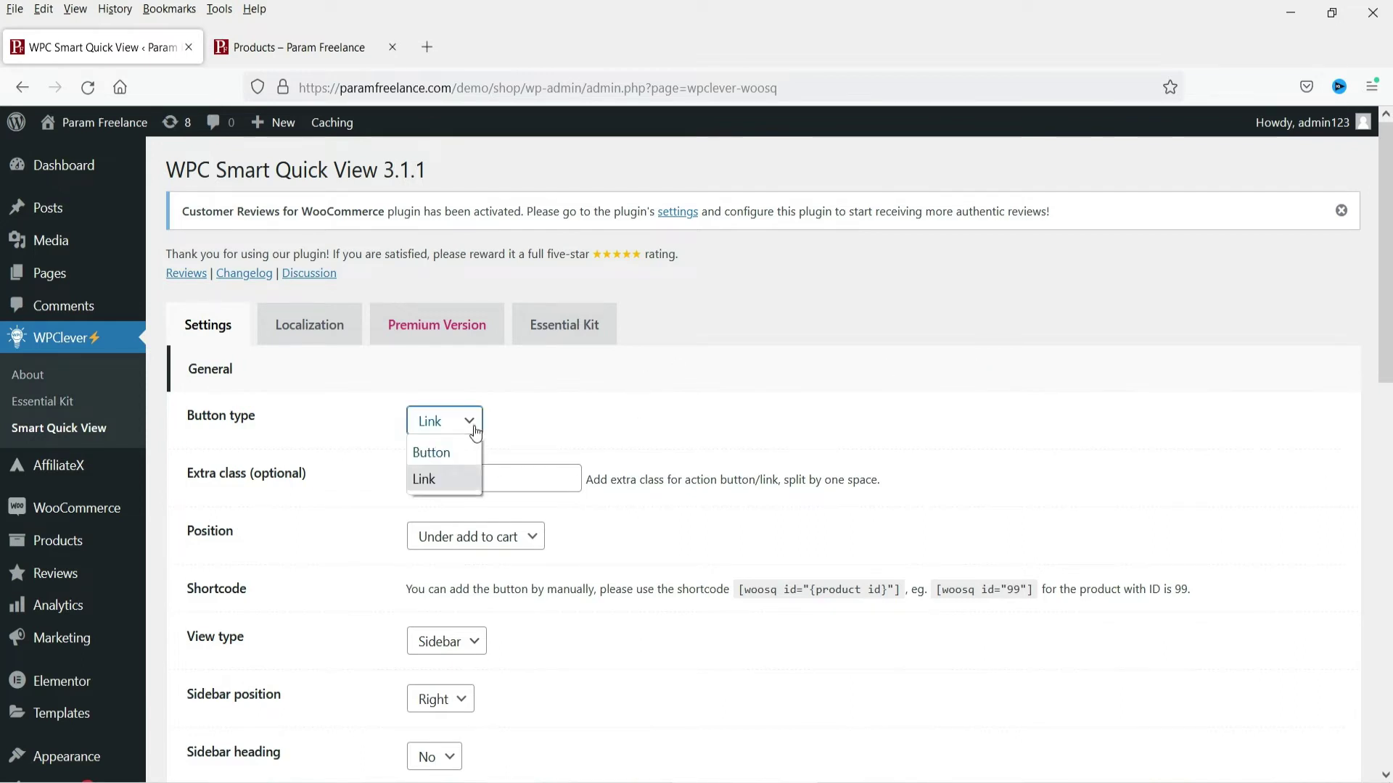
{"action": "left_click", "coordinate": [462, 451]}
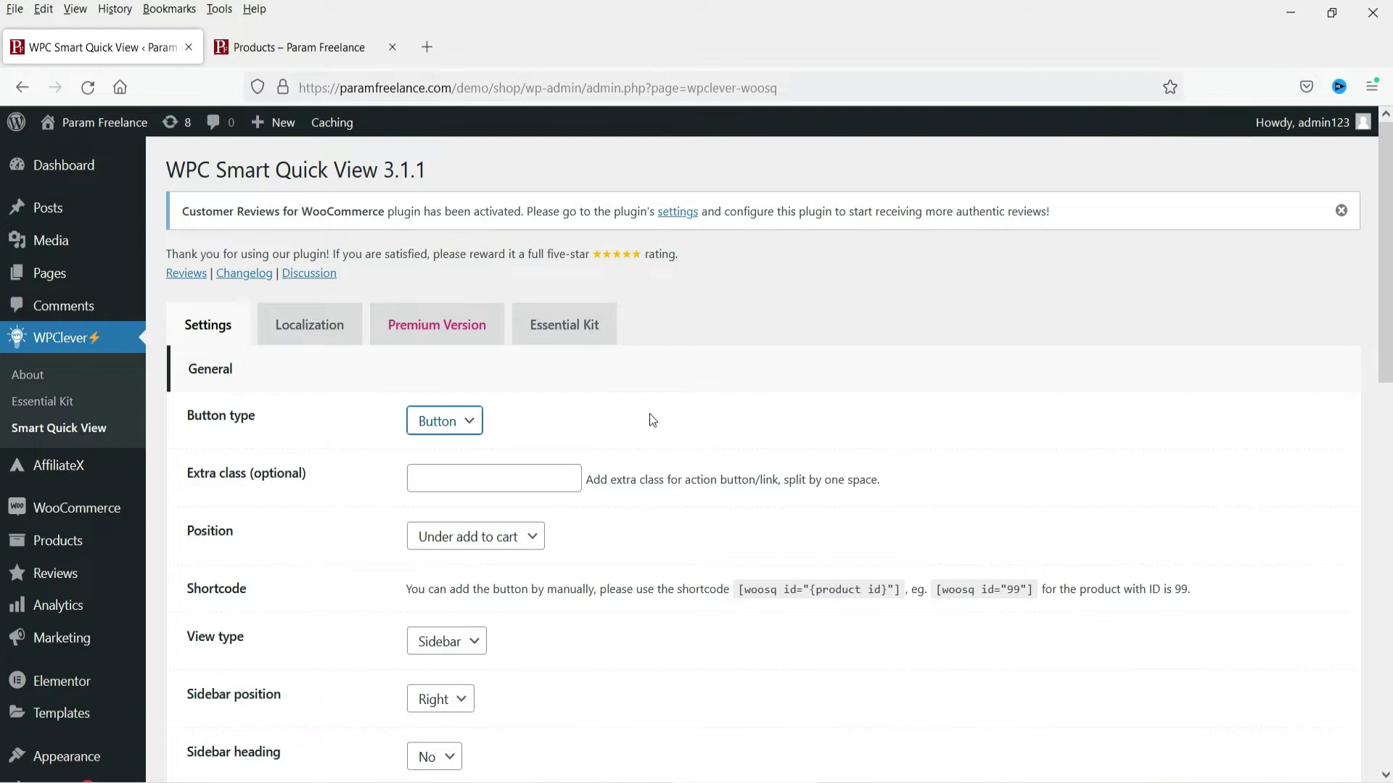
Check the shop page, then return to the Smart Quick View settings.
{"action": "scroll", "coordinate": [652, 419], "scroll_direction": "down", "scroll_amount": 2}
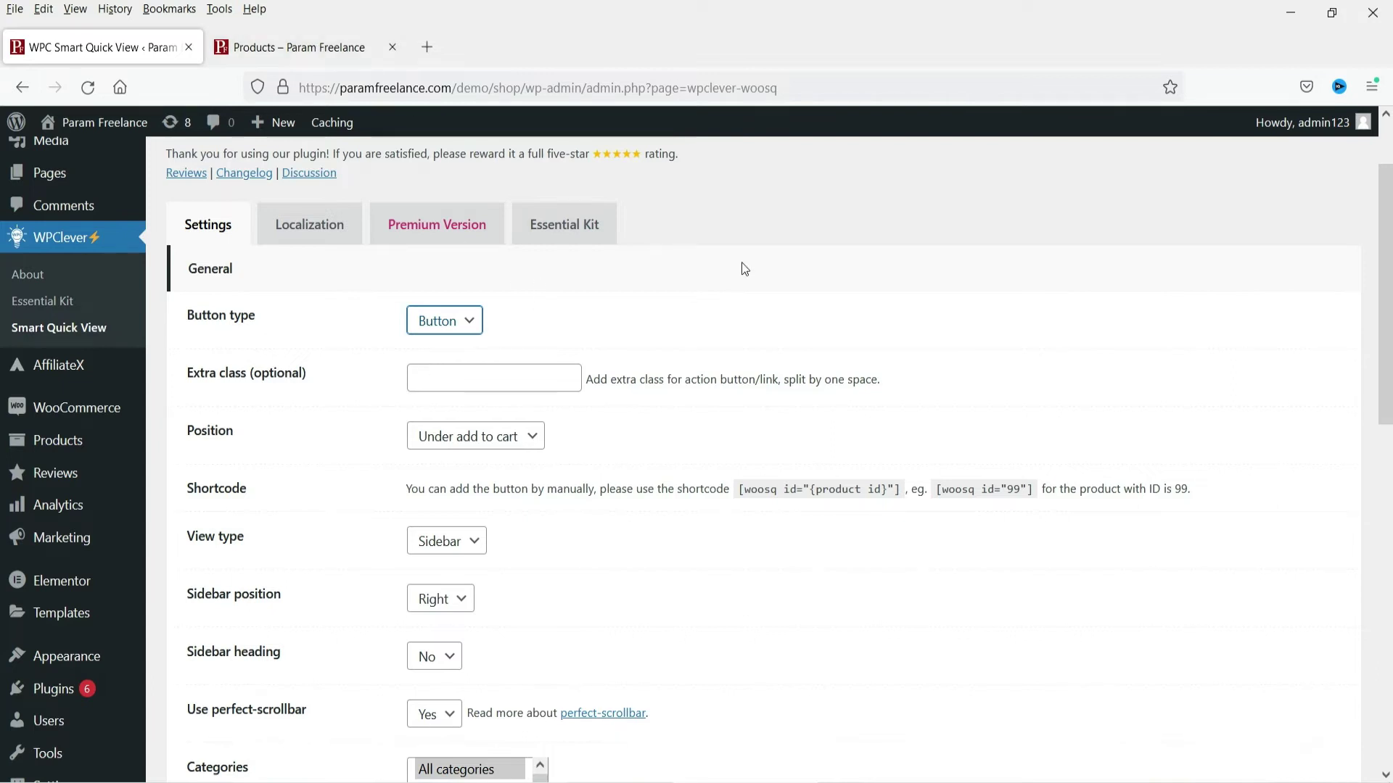
{"action": "left_click", "coordinate": [272, 45]}
{"action": "scroll", "coordinate": [324, 383], "scroll_direction": "down", "scroll_amount": 5}
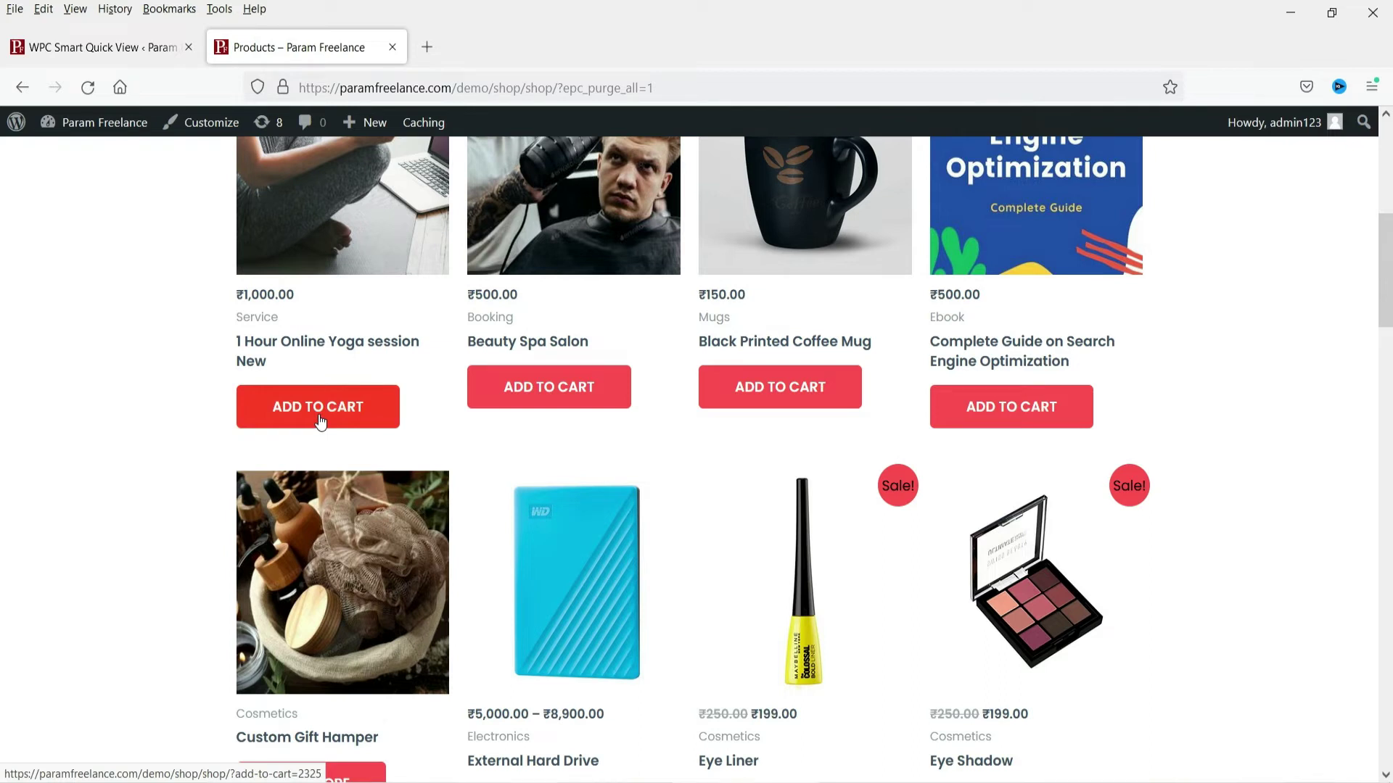
{"action": "left_click", "coordinate": [76, 47]}
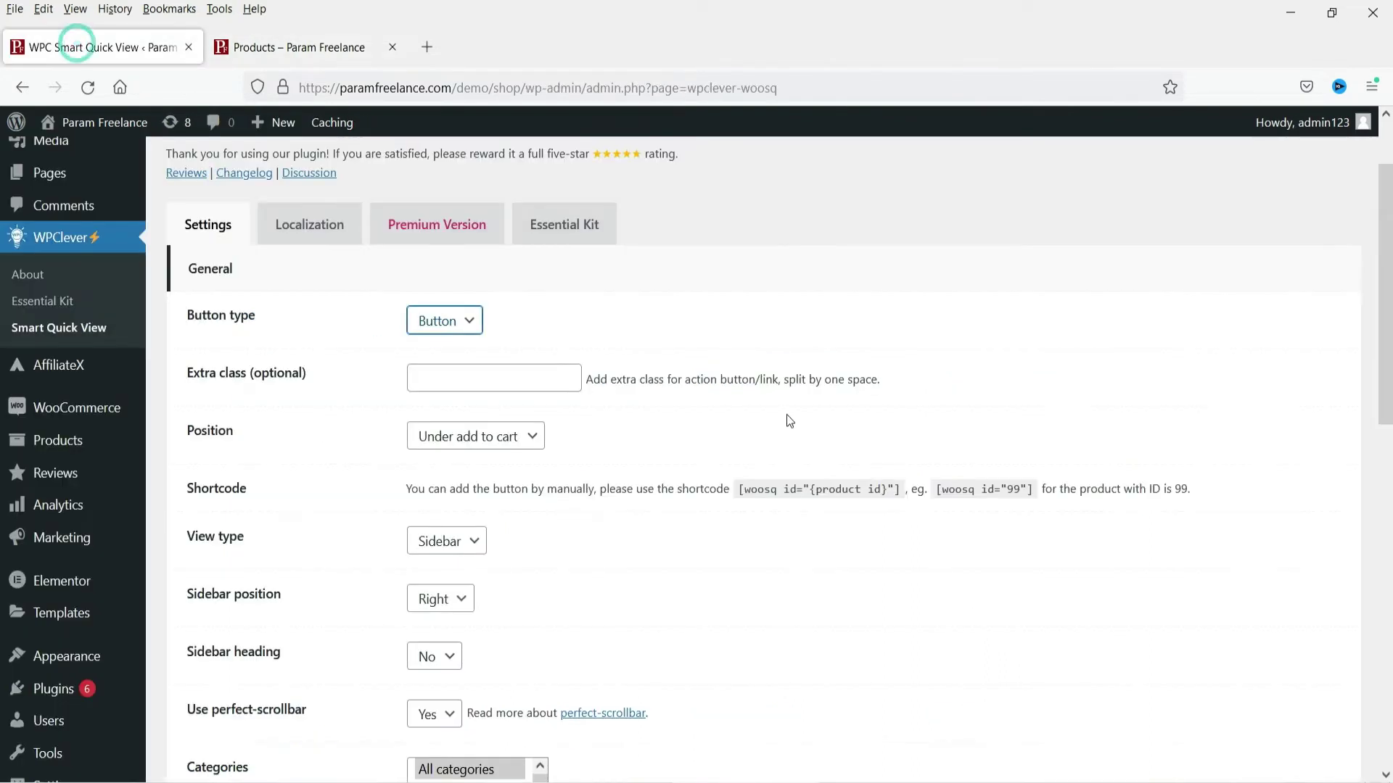
Keep position under add to cart; set view type to Popup with 3d unfold effect and perfect-scrollbar Yes.
{"action": "left_click", "coordinate": [507, 444]}
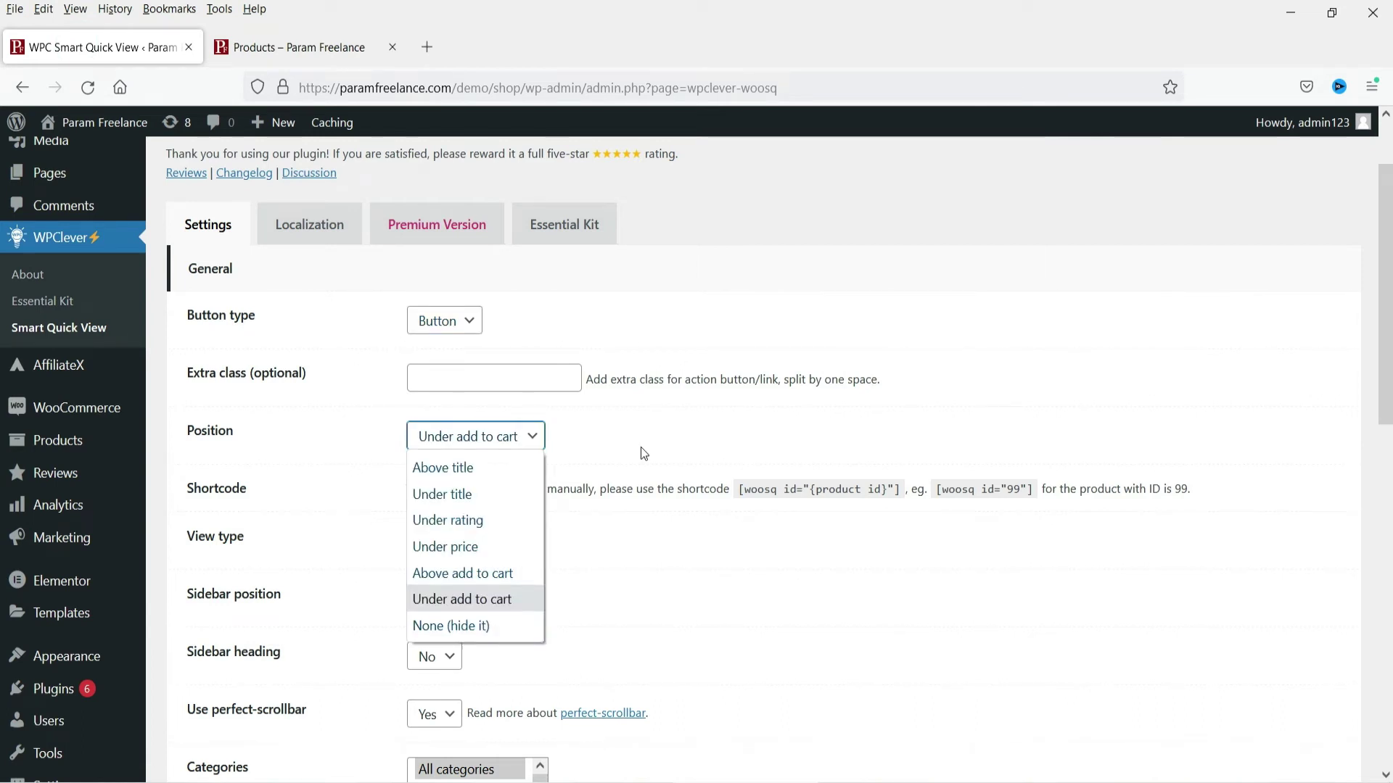
{"action": "left_click", "coordinate": [503, 596]}
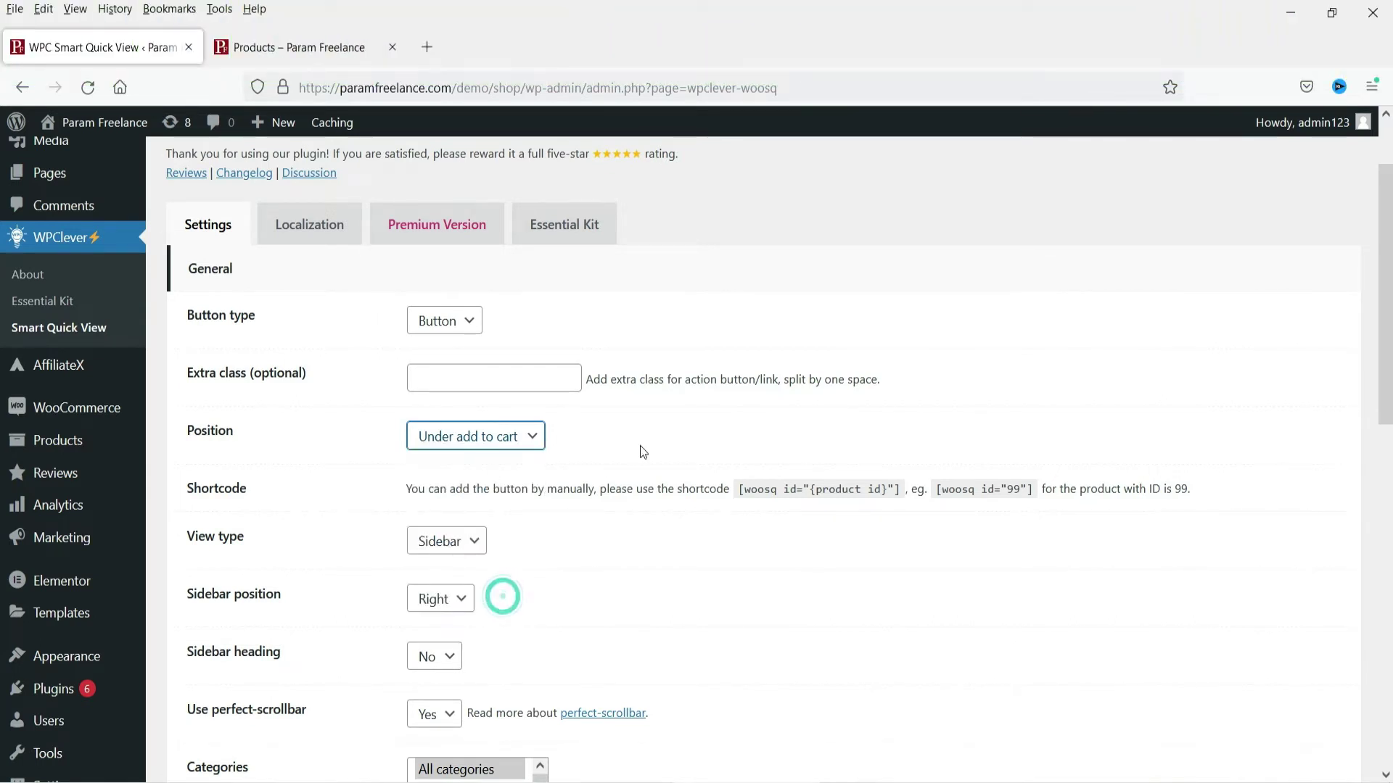
{"action": "scroll", "coordinate": [219, 239], "scroll_direction": "down", "scroll_amount": 4}
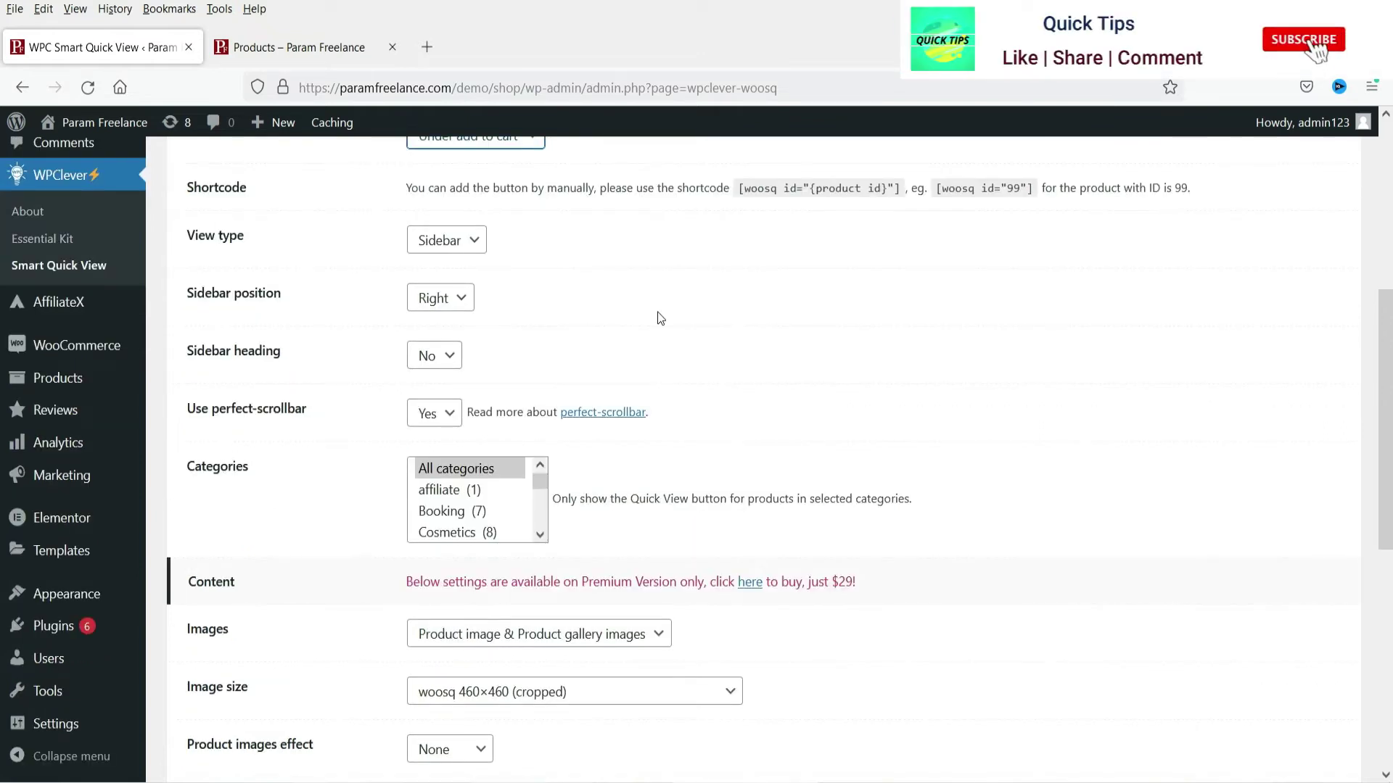
{"action": "left_click", "coordinate": [450, 240]}
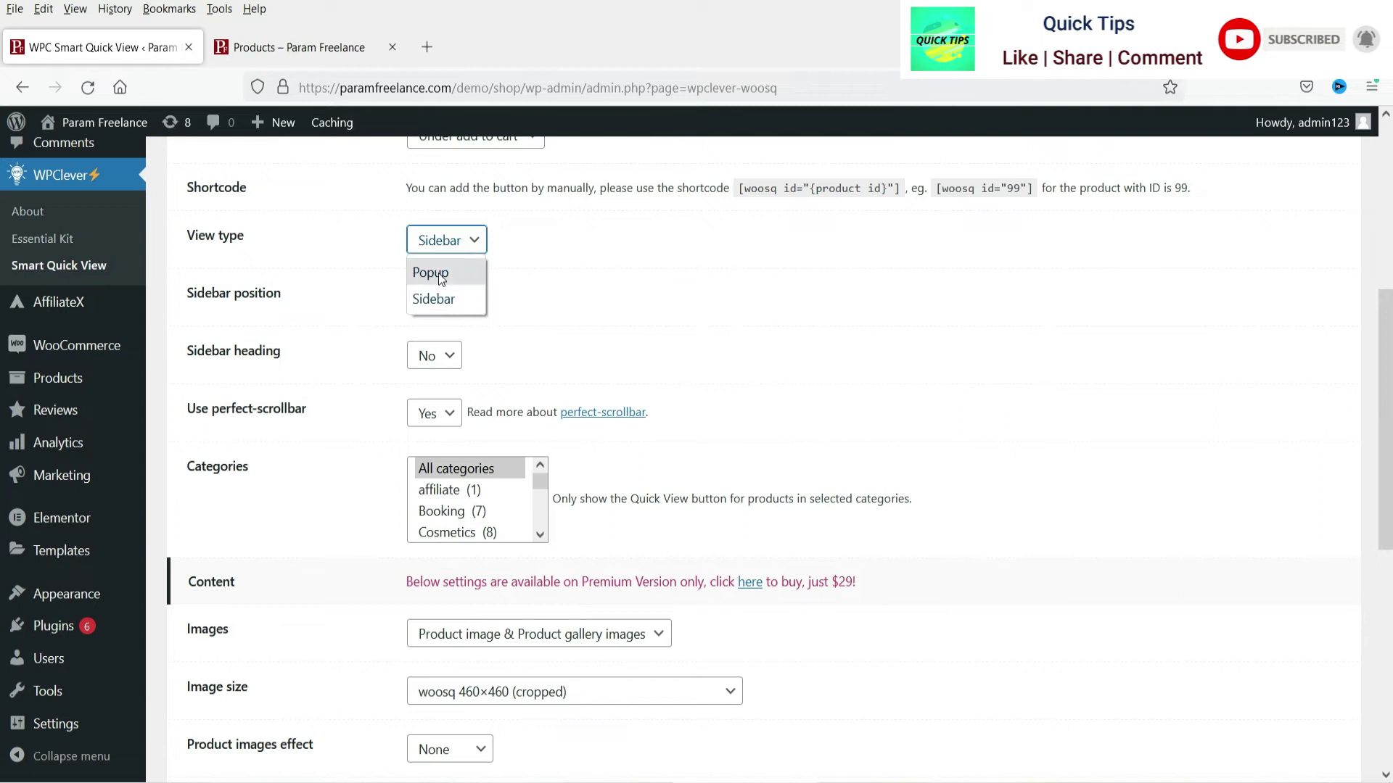
{"action": "left_click", "coordinate": [438, 272]}
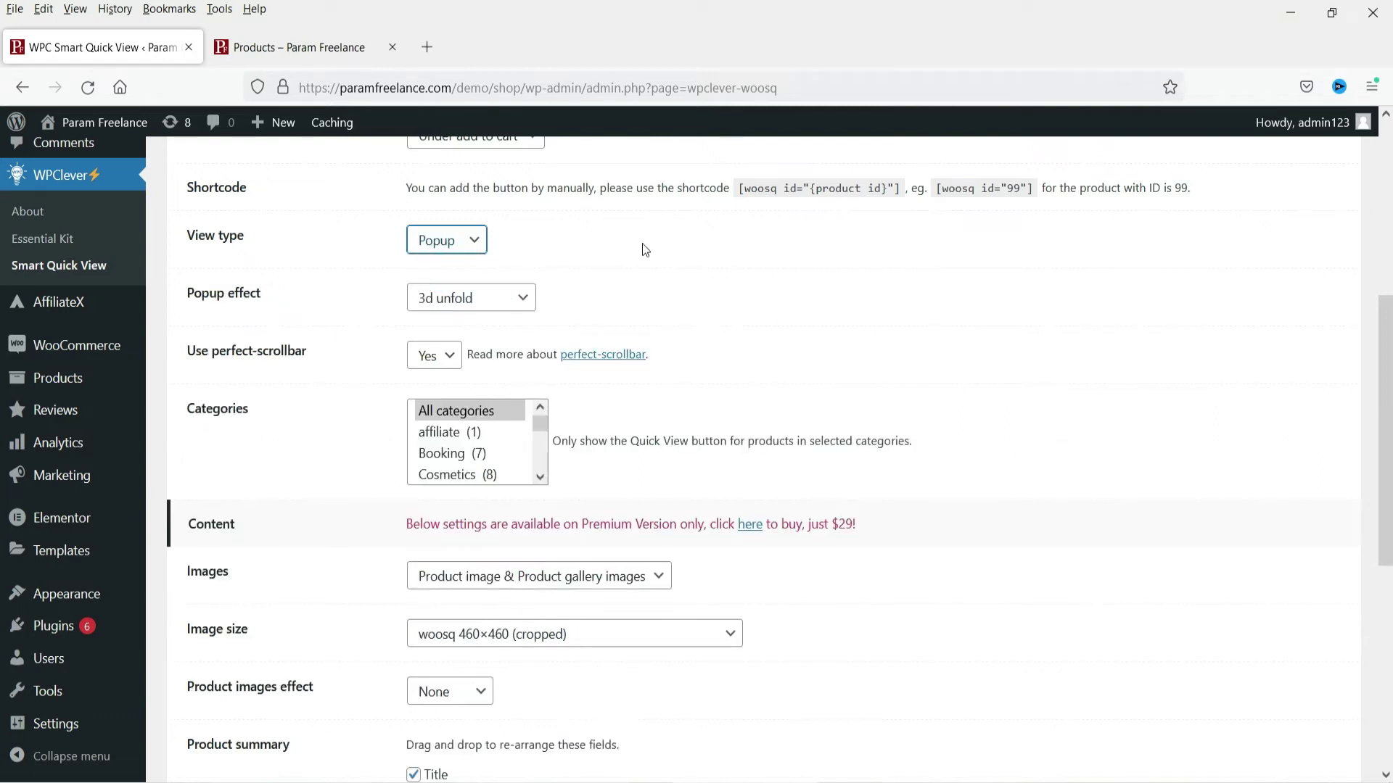
{"action": "left_click", "coordinate": [520, 299]}
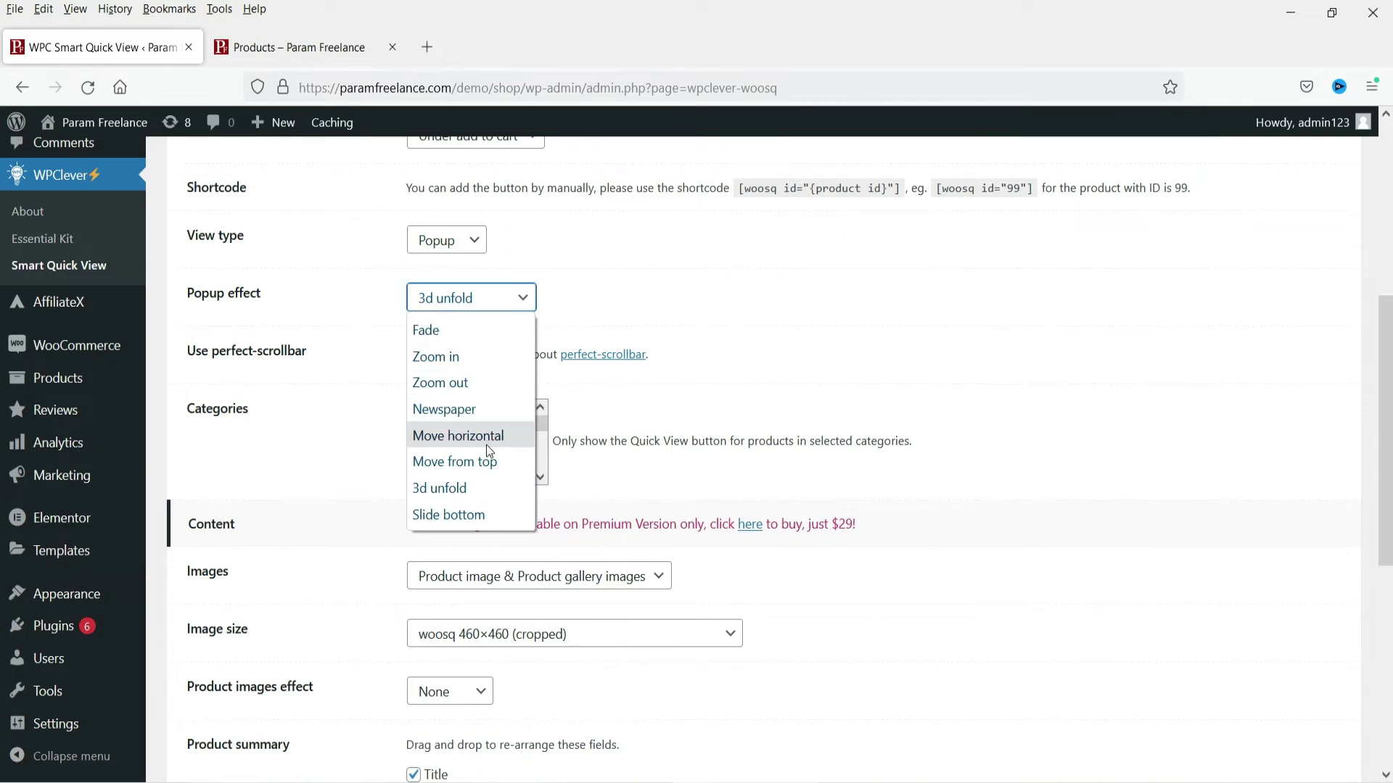
{"action": "left_click", "coordinate": [475, 489]}
{"action": "left_click", "coordinate": [773, 346]}
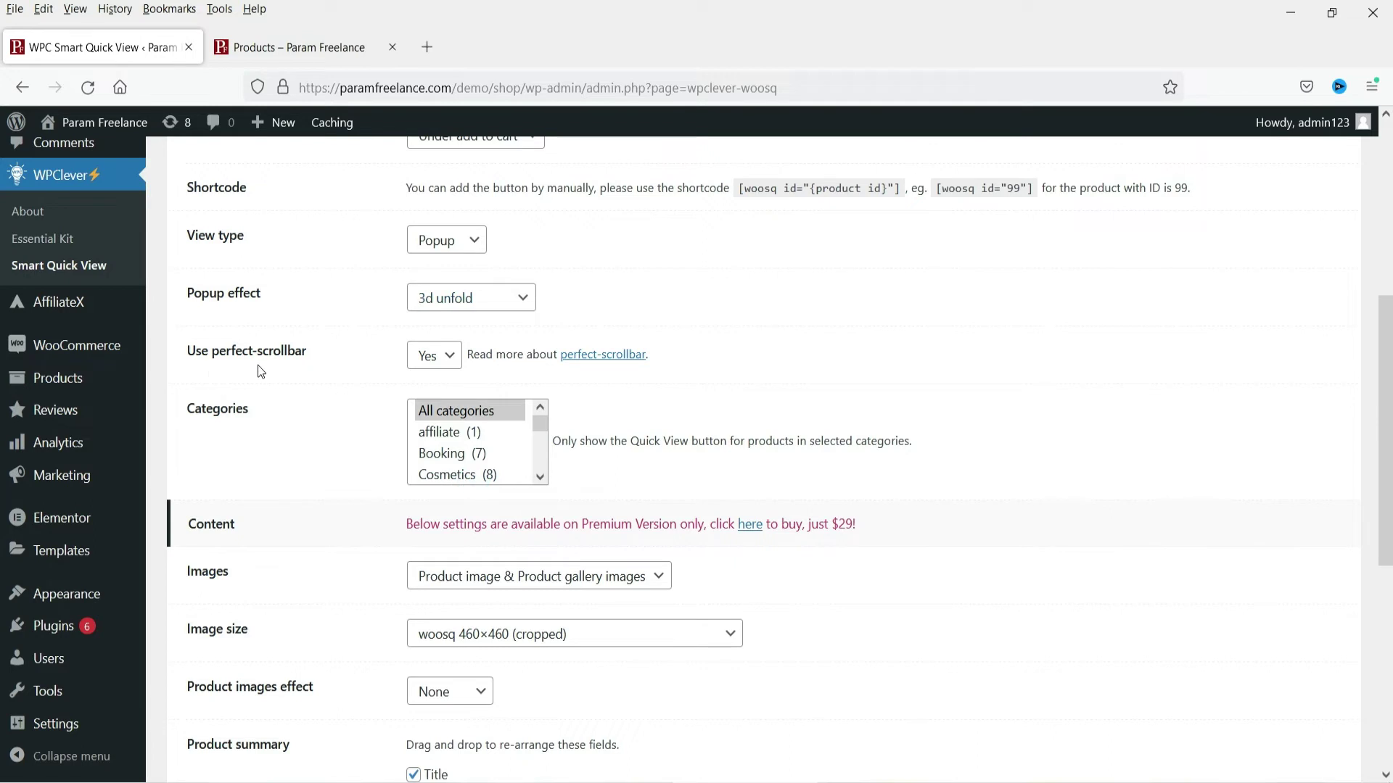
{"action": "left_click", "coordinate": [454, 369]}
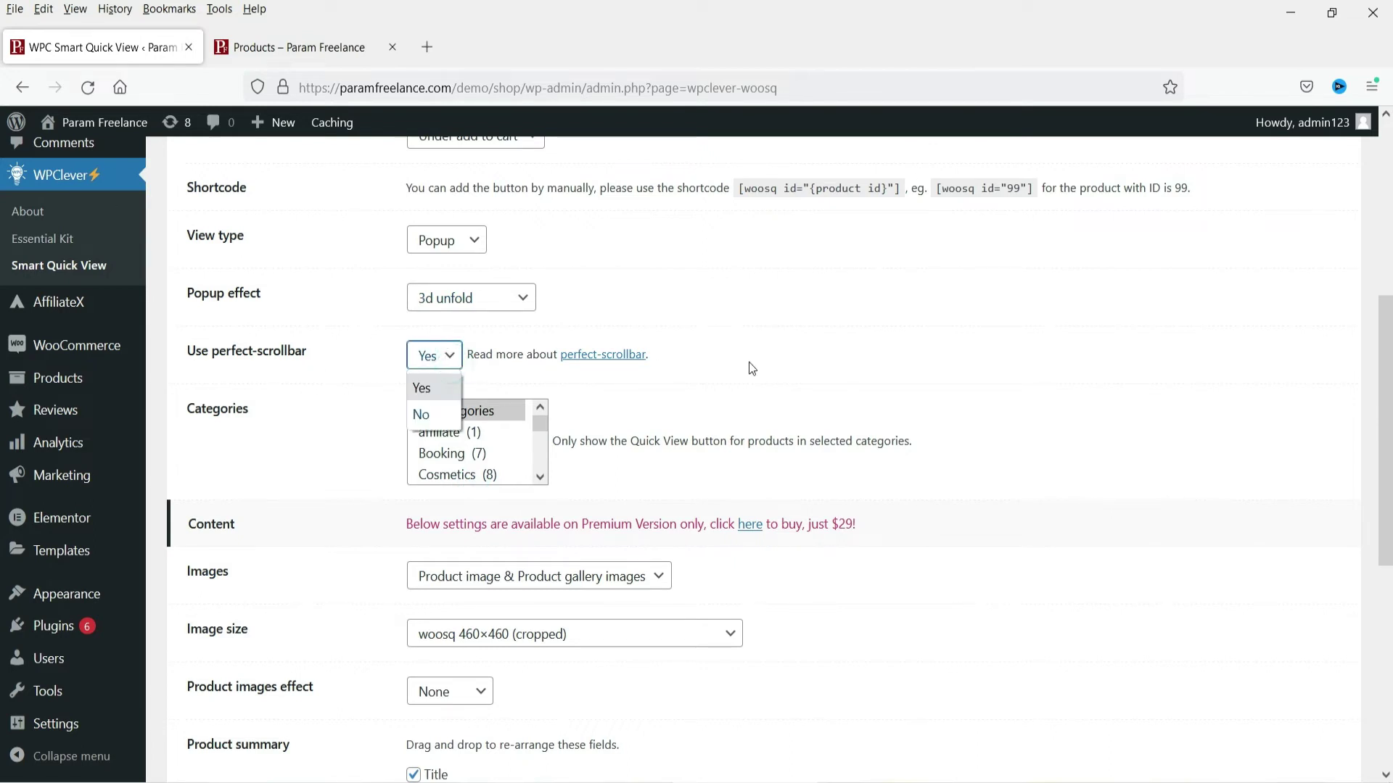
{"action": "left_click", "coordinate": [817, 362]}
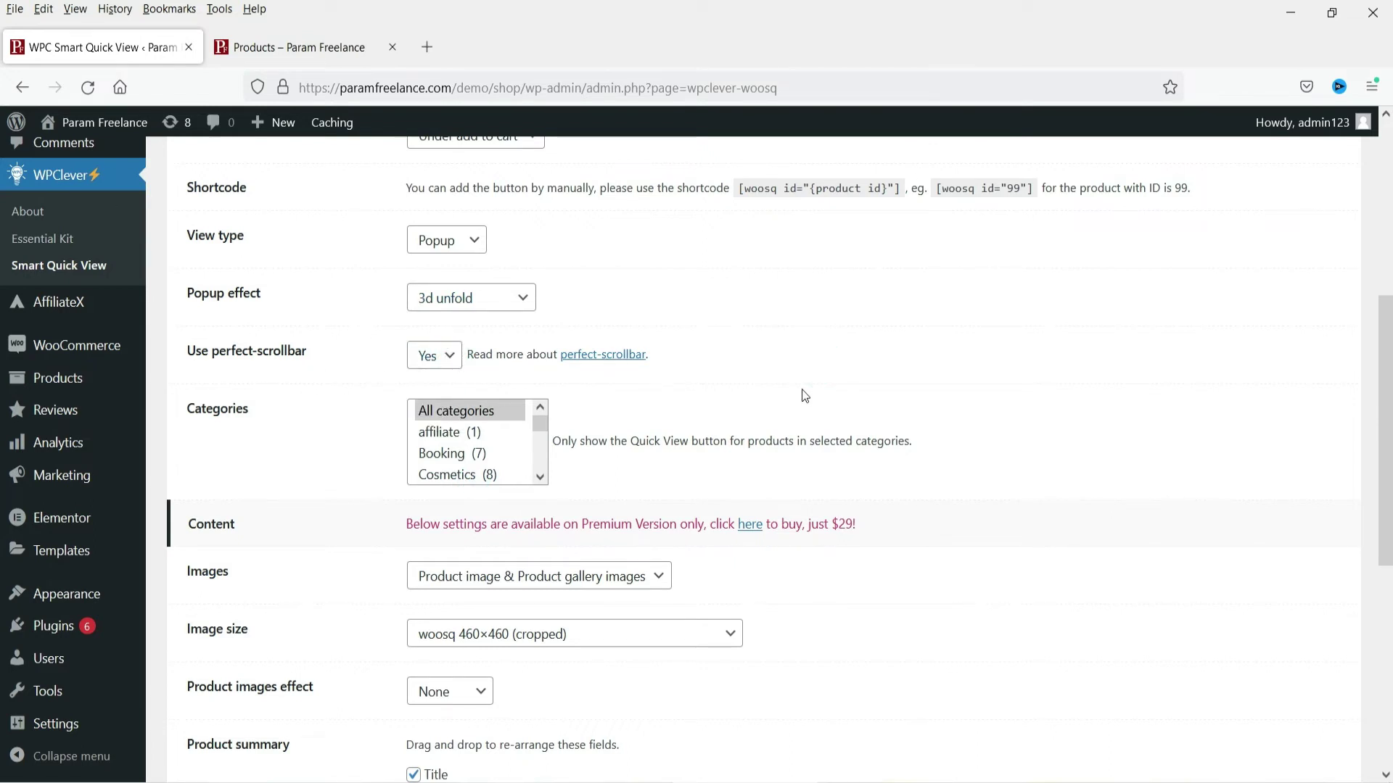
Keep product and gallery images at 460×460 cropped, and set the product image effect to Lightbox.
{"action": "scroll", "coordinate": [778, 345], "scroll_direction": "down", "scroll_amount": 2}
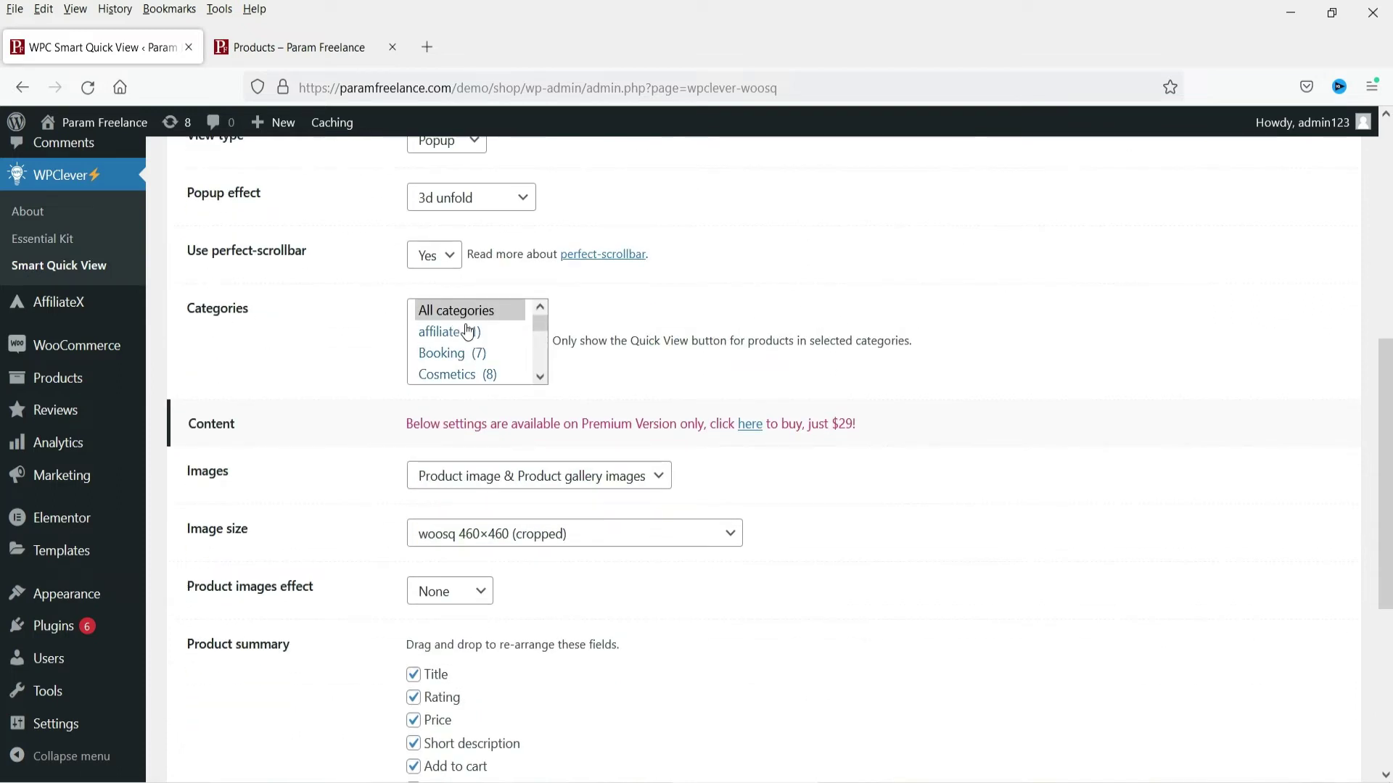
{"action": "mouse_move", "coordinate": [537, 322]}
{"action": "left_mouse_down"}
{"action": "mouse_move", "coordinate": [537, 370]}
{"action": "mouse_move", "coordinate": [538, 308]}
{"action": "left_mouse_up"}
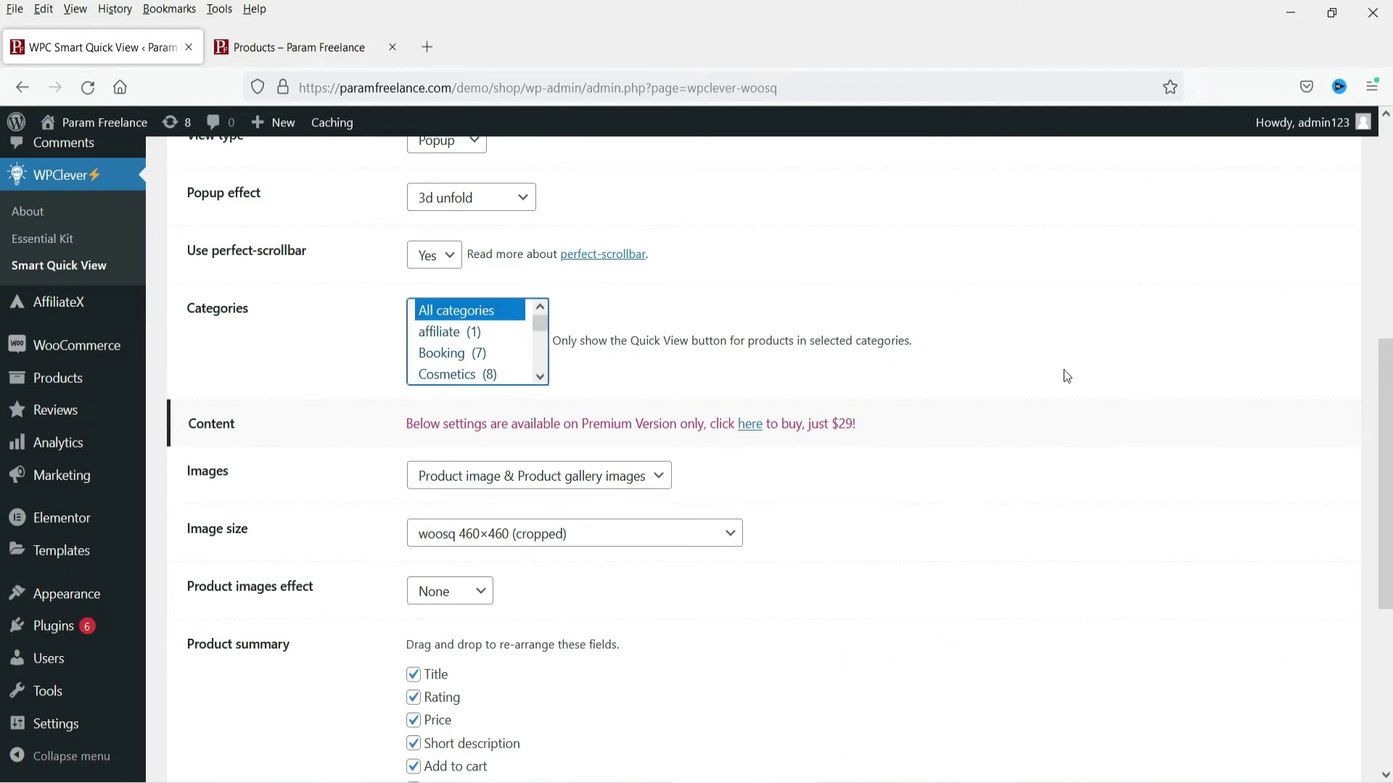
{"action": "scroll", "coordinate": [1044, 352], "scroll_direction": "down", "scroll_amount": 3}
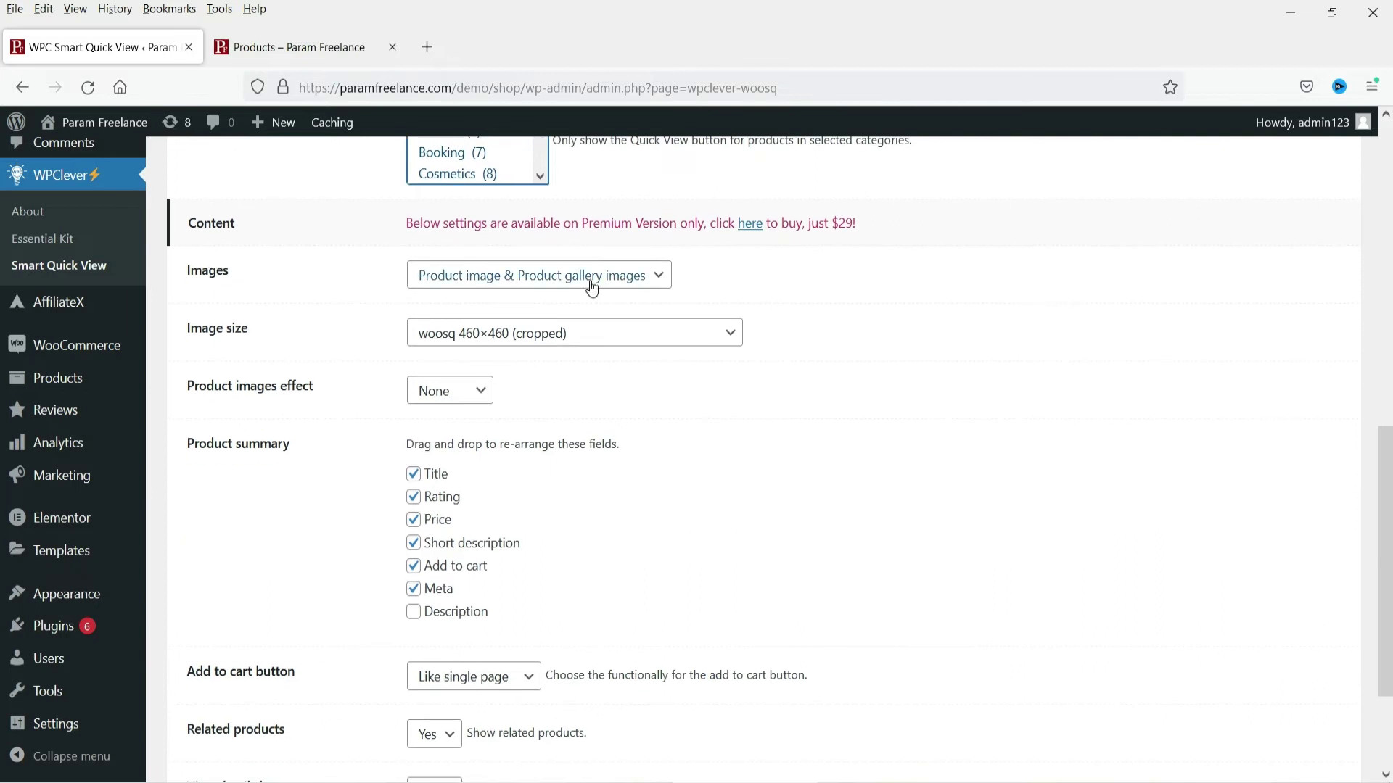
{"action": "left_click", "coordinate": [667, 278]}
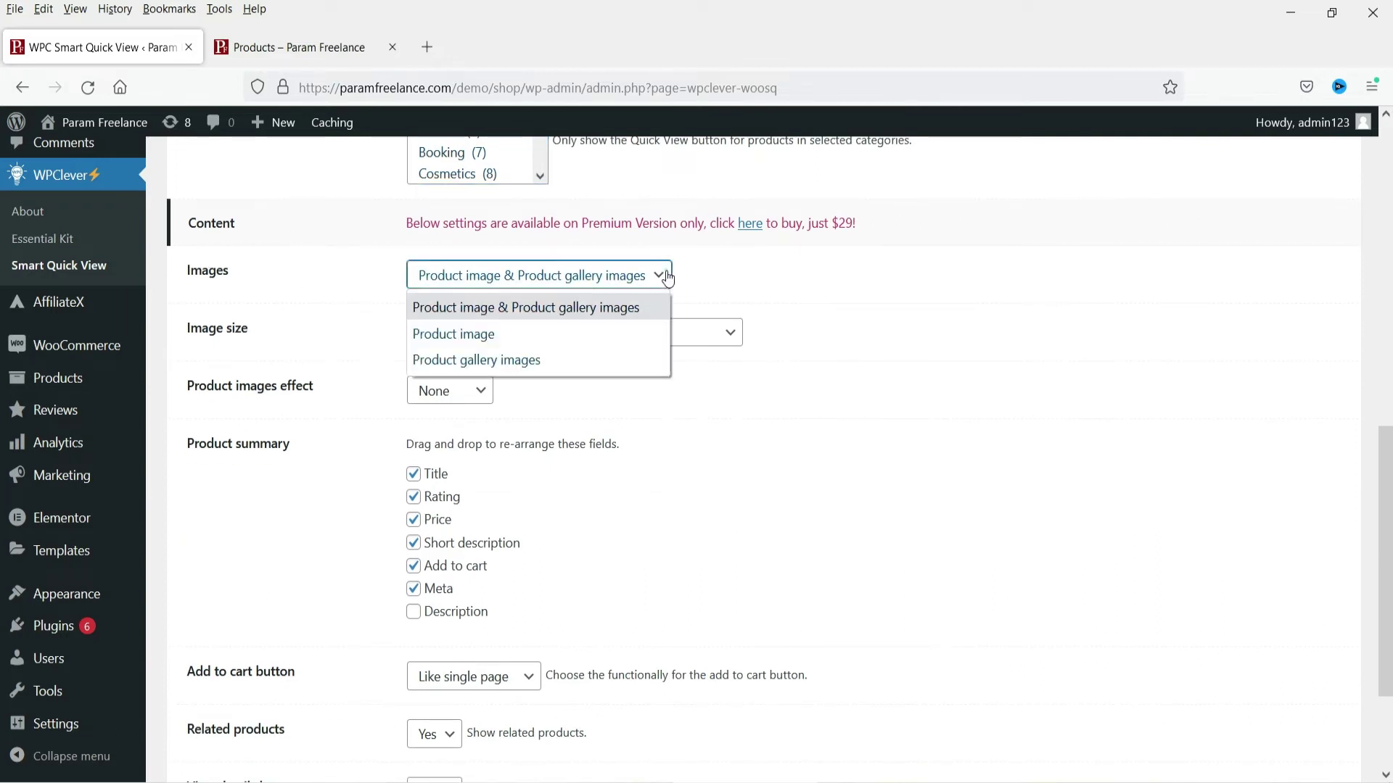
{"action": "left_click", "coordinate": [476, 308]}
{"action": "left_click", "coordinate": [687, 333]}
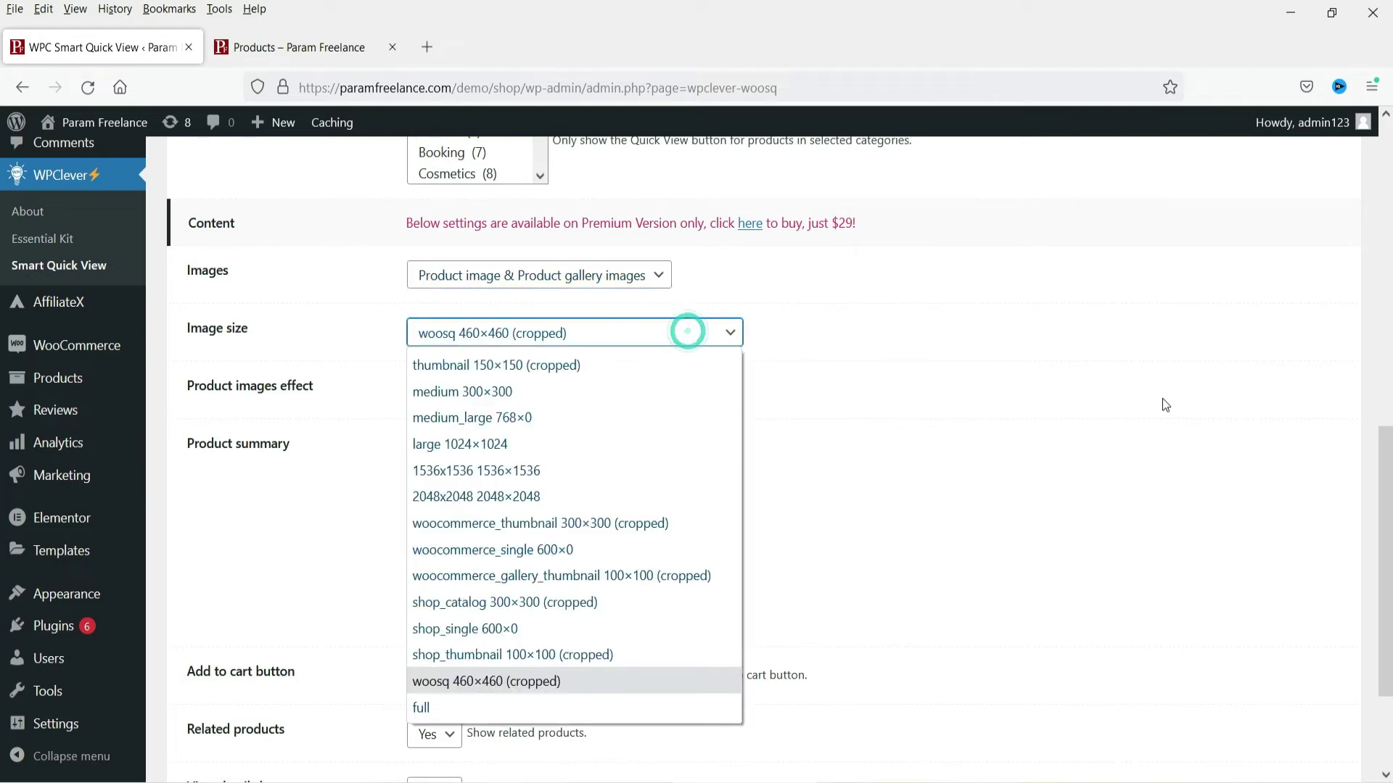
{"action": "left_click", "coordinate": [1110, 389]}
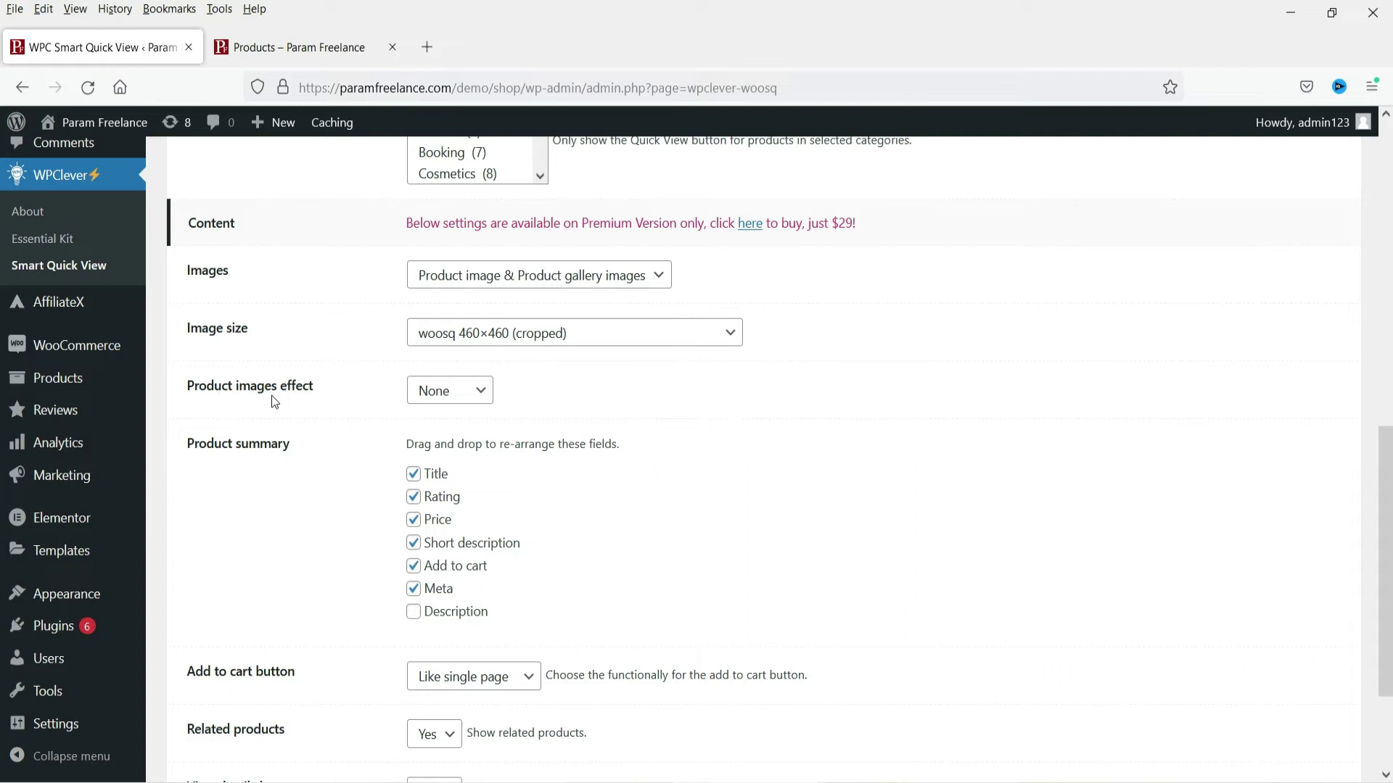
{"action": "left_click", "coordinate": [468, 392]}
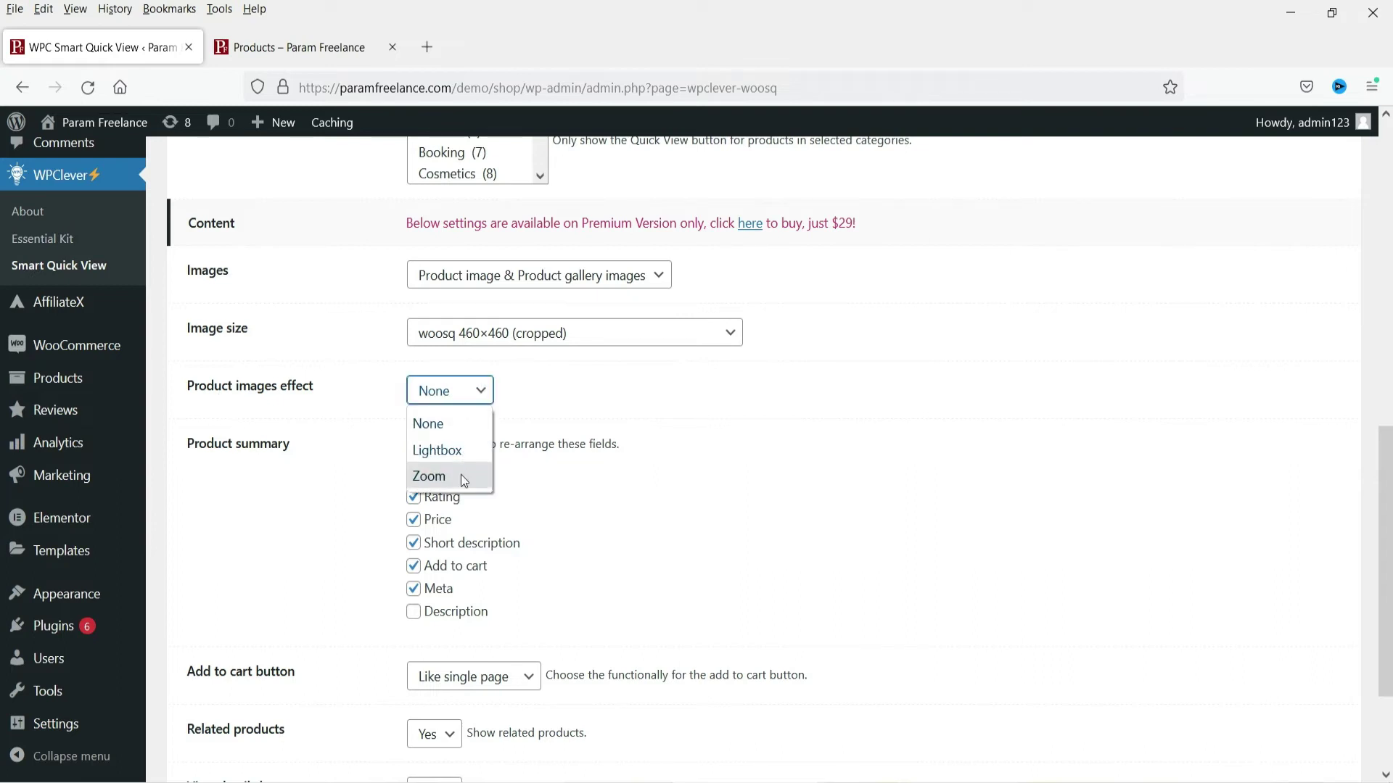
{"action": "left_click", "coordinate": [642, 403]}
{"action": "left_click", "coordinate": [447, 395]}
{"action": "left_click", "coordinate": [463, 448]}
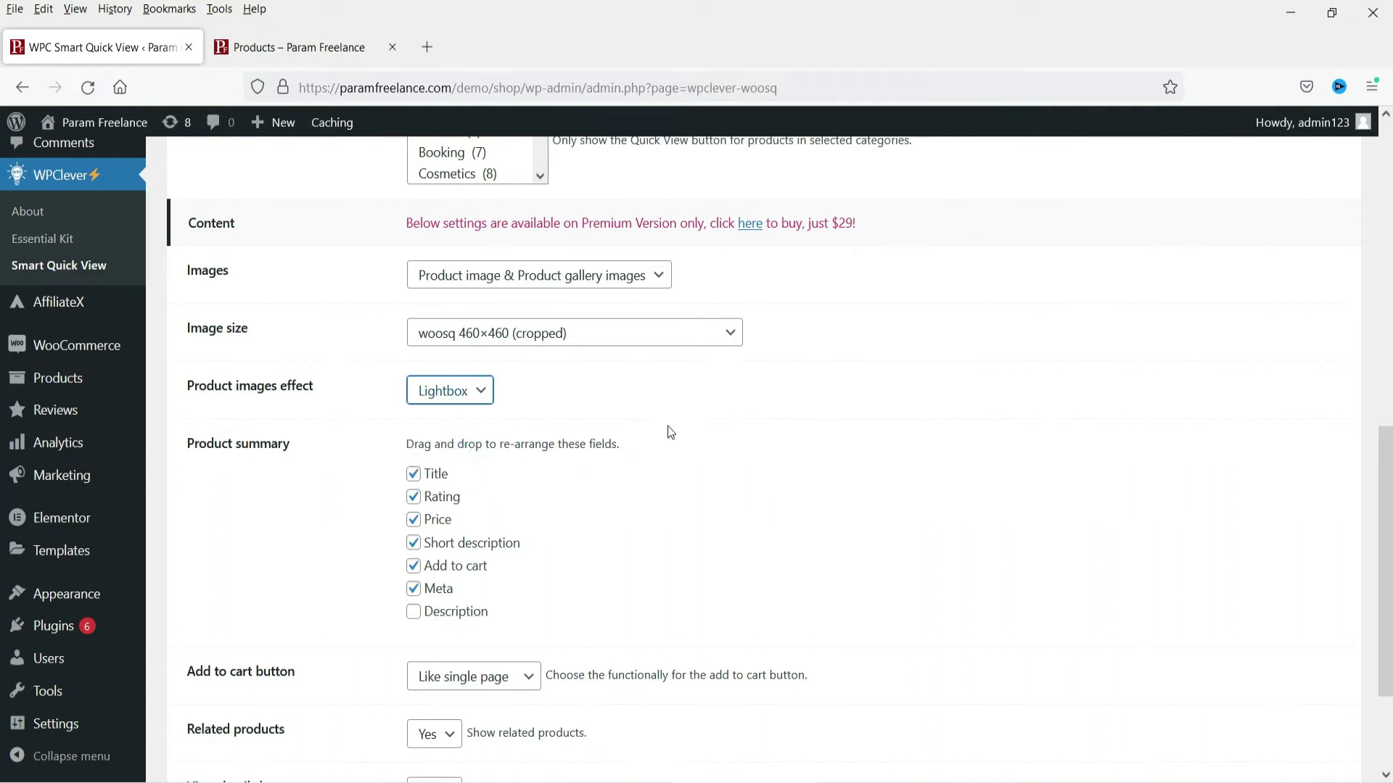
Untick Meta, keep add to cart Like single page, set Related products to No, leave view details off.
{"action": "scroll", "coordinate": [671, 442], "scroll_direction": "down", "scroll_amount": 3}
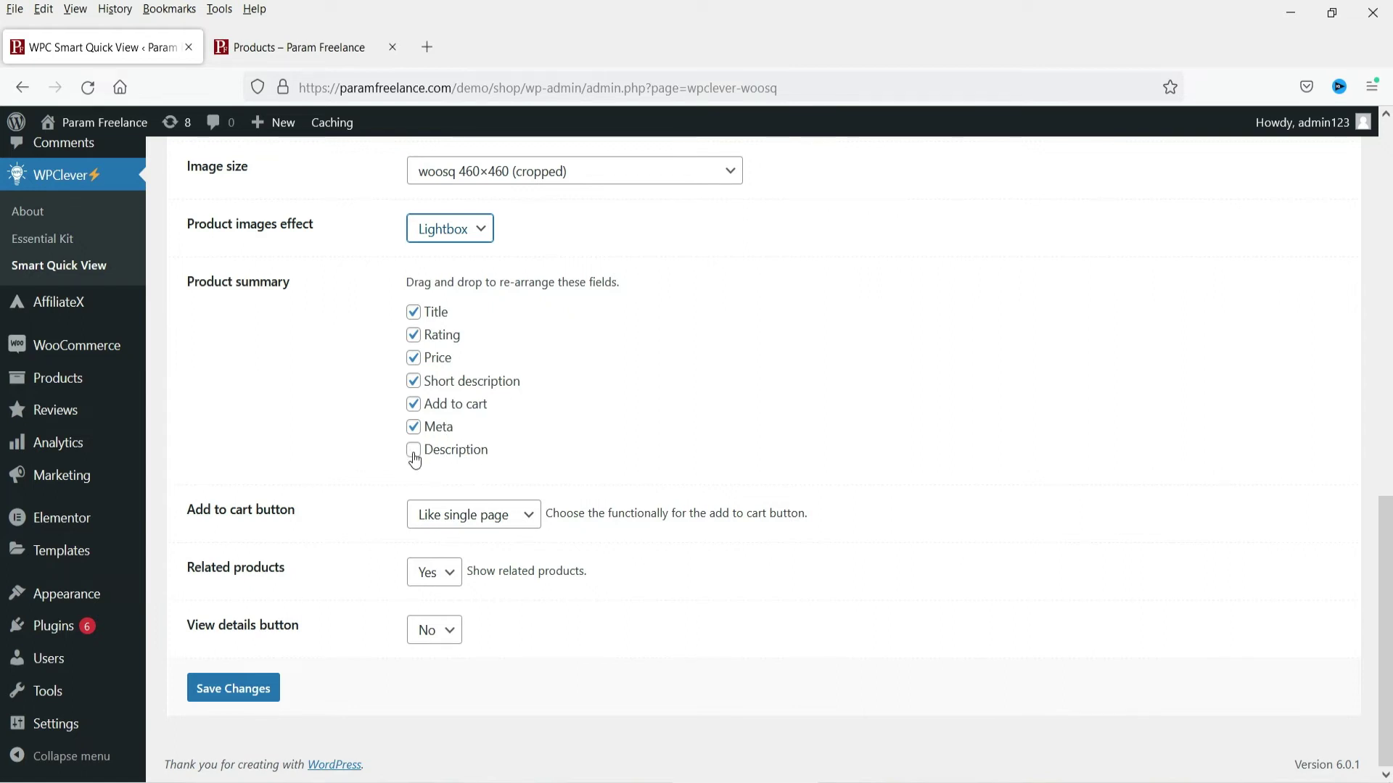
{"action": "left_click", "coordinate": [413, 427]}
{"action": "left_click", "coordinate": [522, 523]}
{"action": "left_click", "coordinate": [522, 520]}
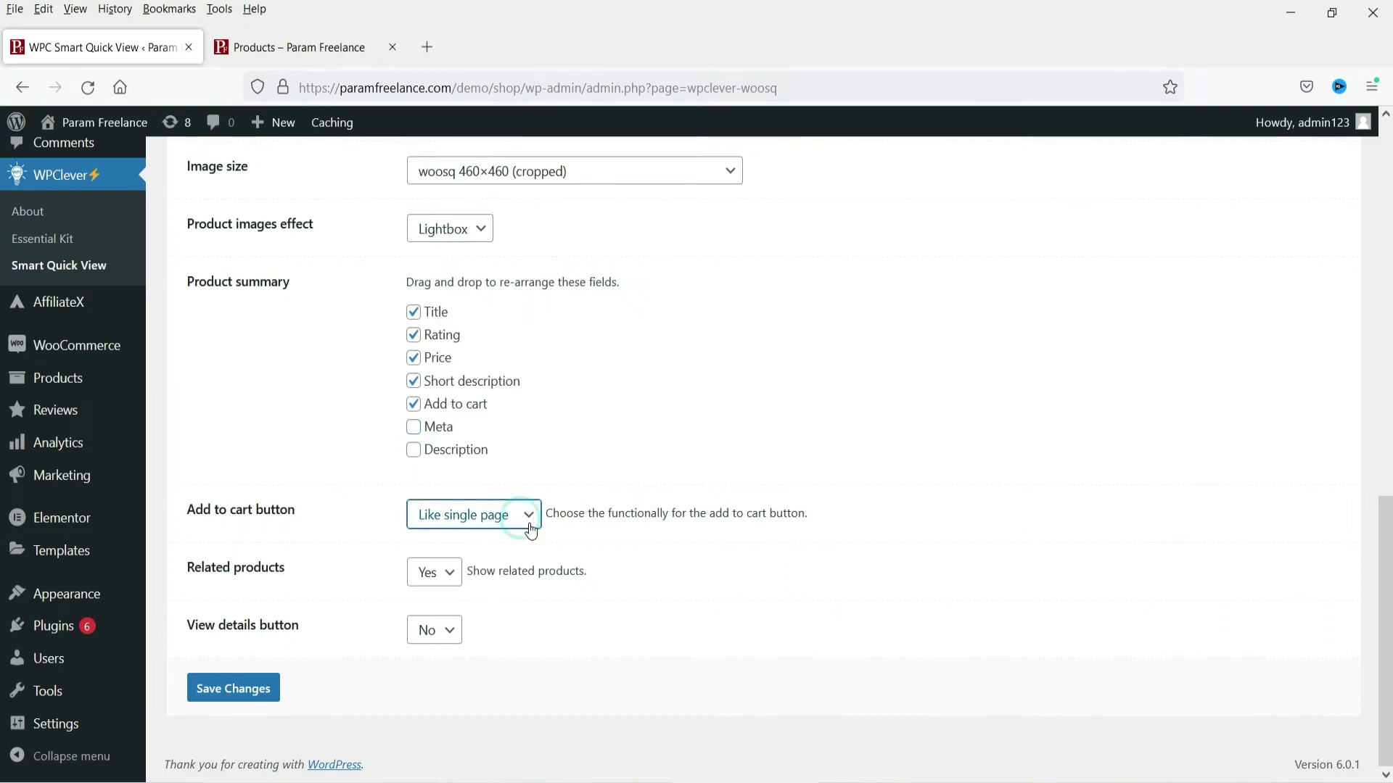
{"action": "left_click", "coordinate": [498, 524]}
{"action": "left_click", "coordinate": [703, 563]}
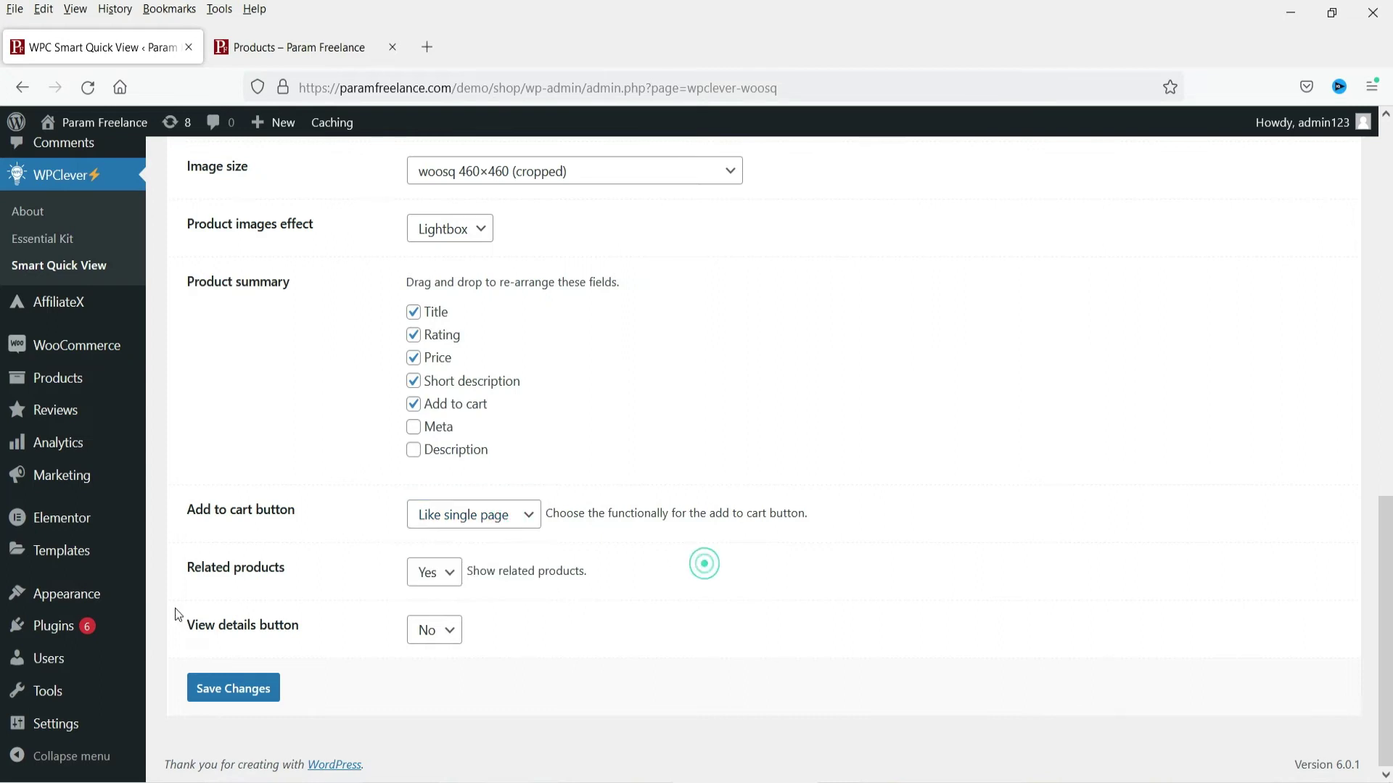
{"action": "left_click", "coordinate": [445, 574]}
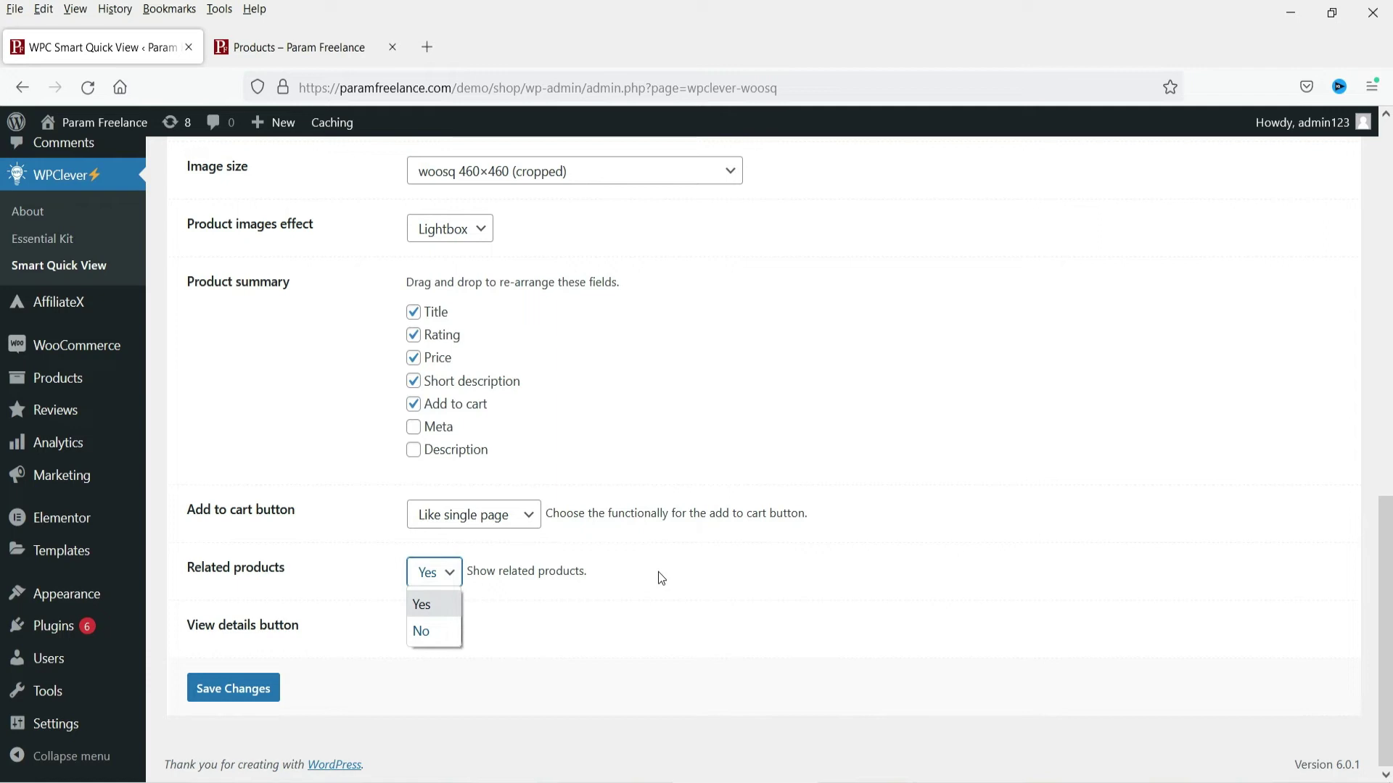
{"action": "left_click", "coordinate": [431, 633]}
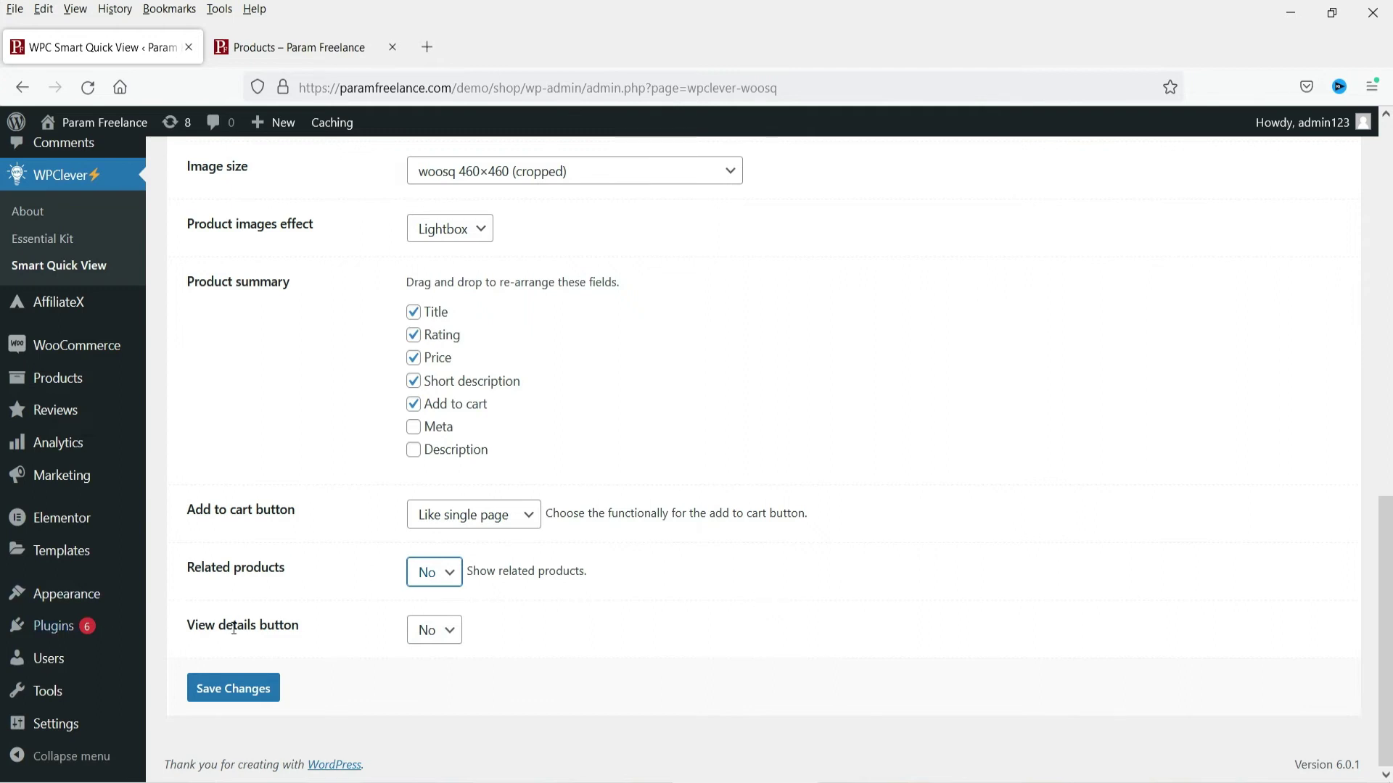
{"action": "left_click", "coordinate": [455, 642]}
{"action": "left_click", "coordinate": [431, 659]}
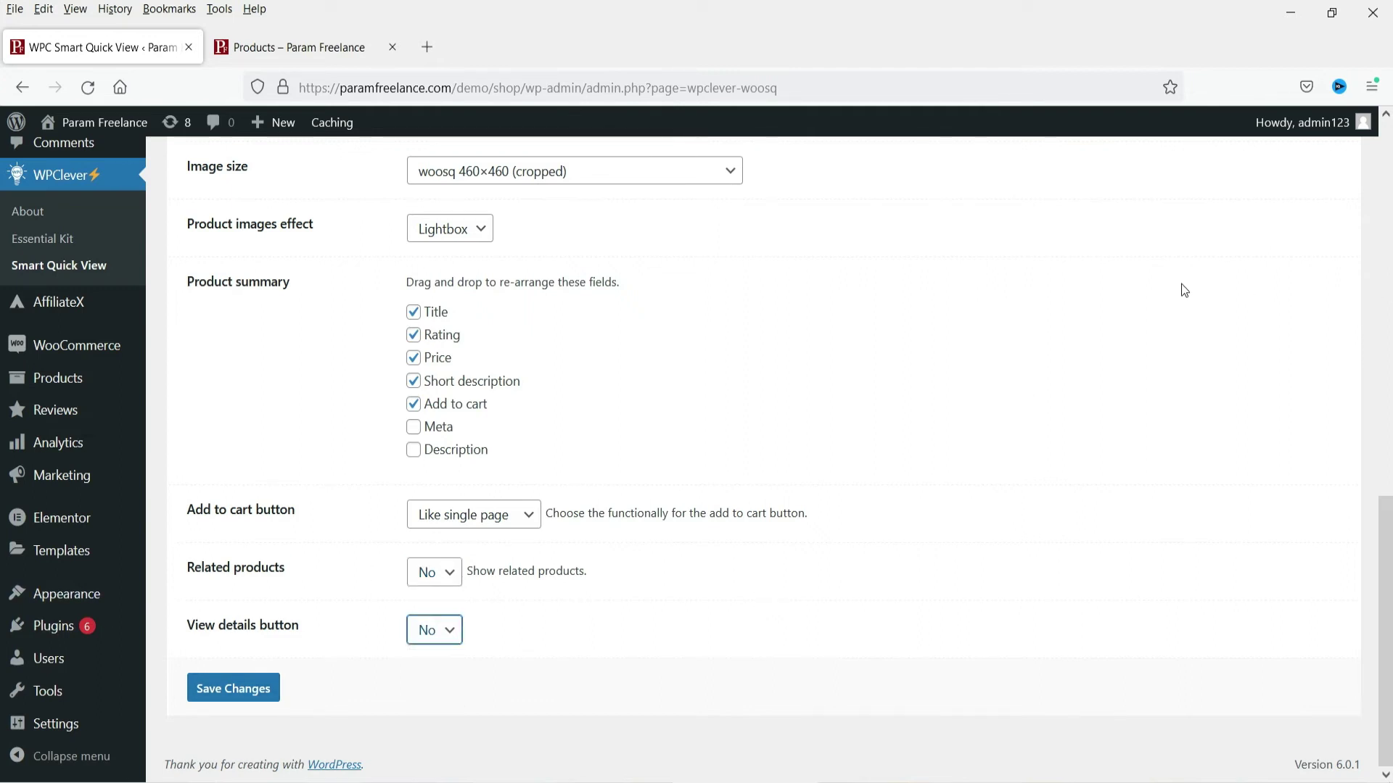
Save the quick view settings and refresh the shop products page.
{"action": "left_click", "coordinate": [246, 695]}
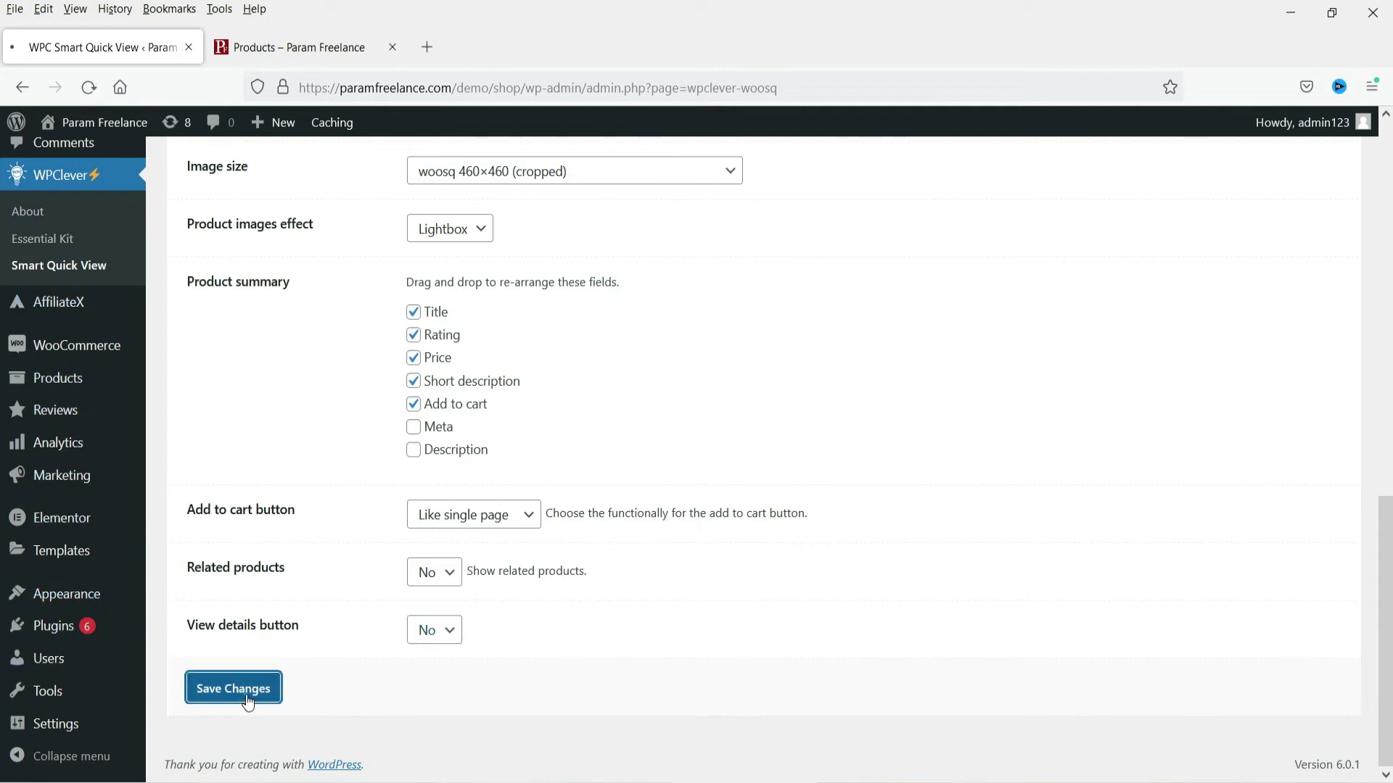
{"action": "left_click", "coordinate": [290, 47]}
{"action": "key", "text": "F5"}
Reload the shop, open the yoga session quick view, step through four products, and close at the SEO guide.
{"action": "scroll", "coordinate": [1189, 359], "scroll_direction": "down", "scroll_amount": 5}
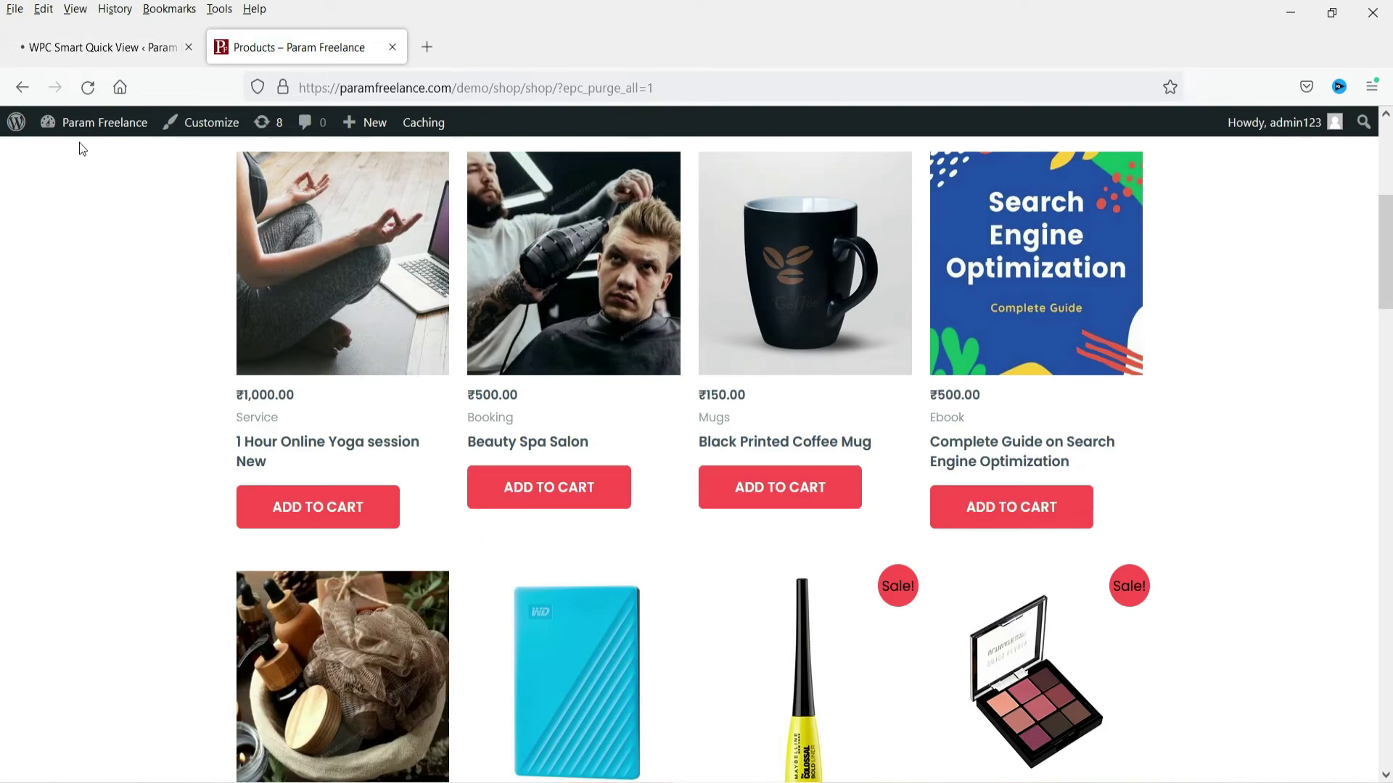
{"action": "left_click", "coordinate": [84, 96]}
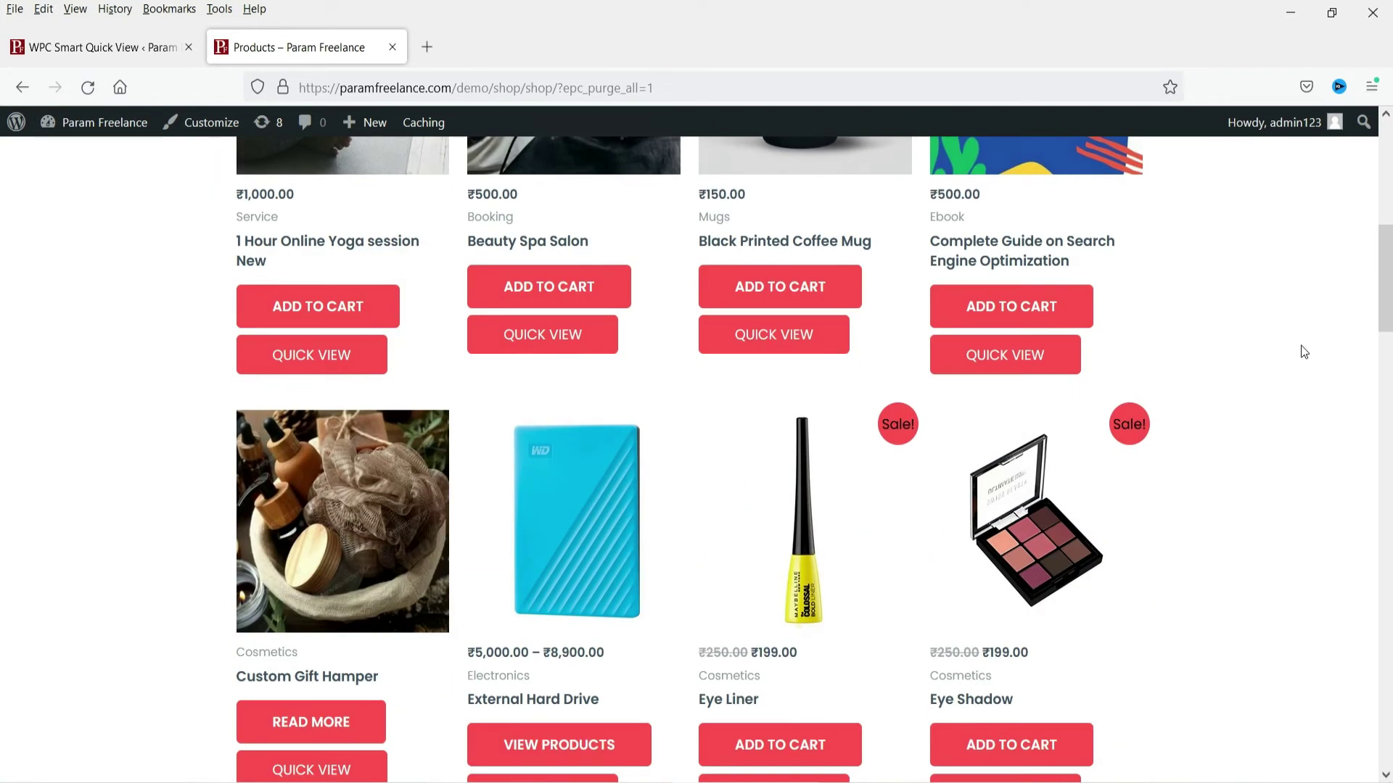
{"action": "scroll", "coordinate": [1304, 352], "scroll_direction": "up", "scroll_amount": 3}
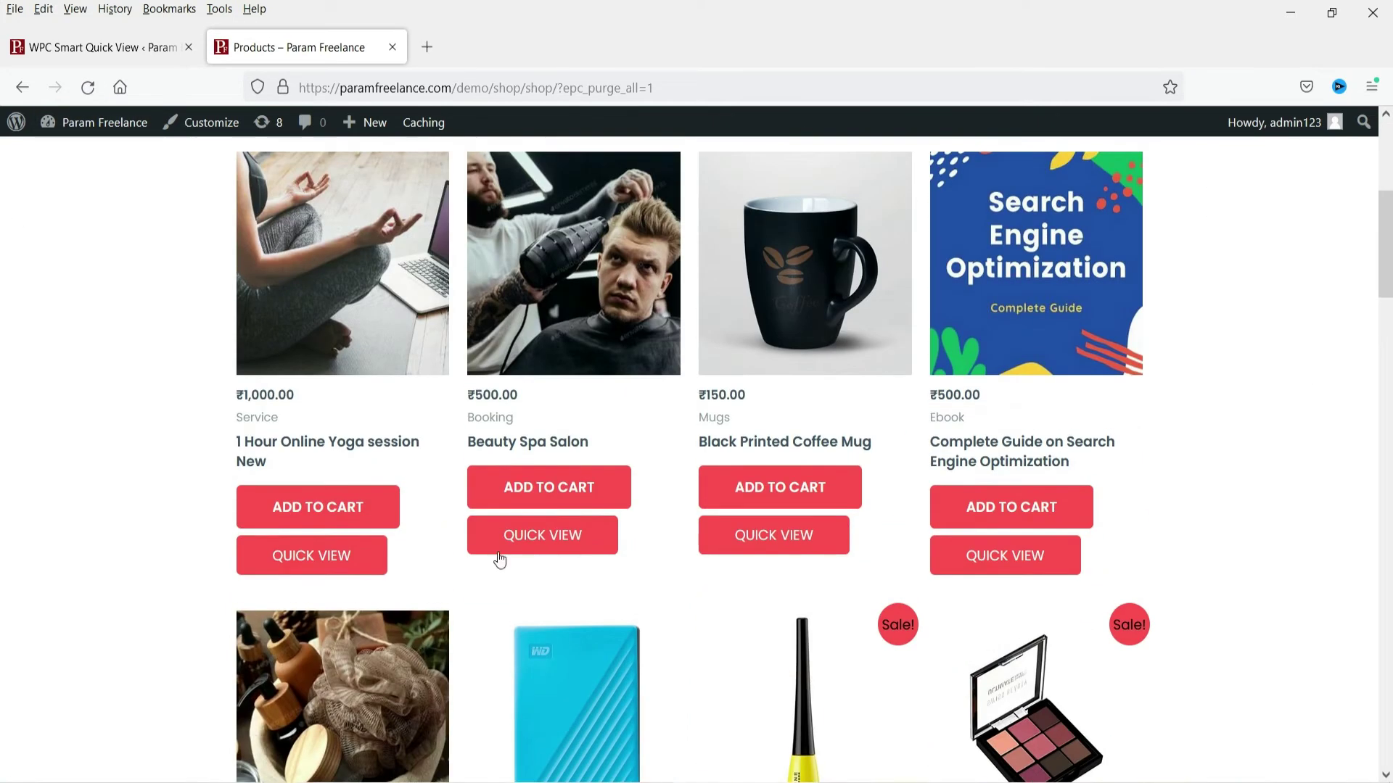
{"action": "left_click", "coordinate": [335, 554]}
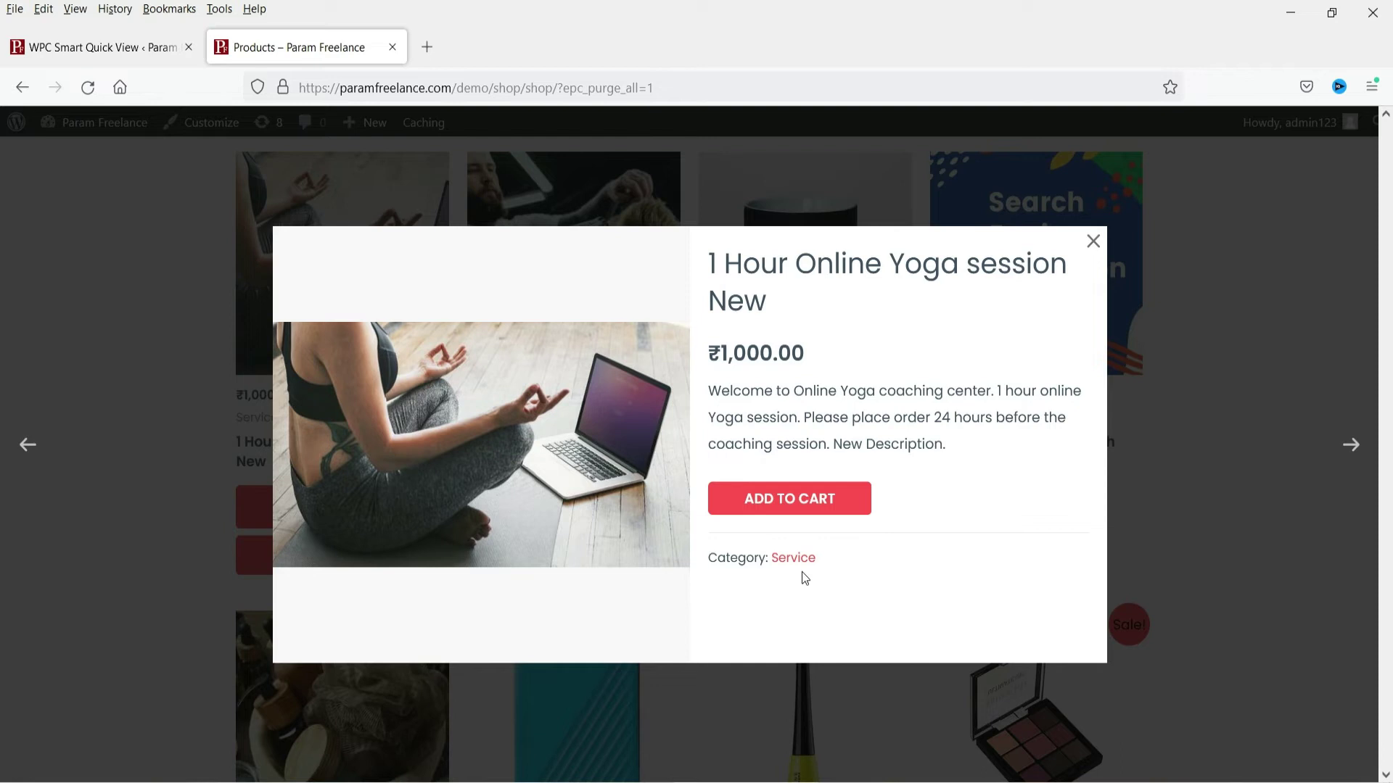
{"action": "left_click", "coordinate": [1354, 453]}
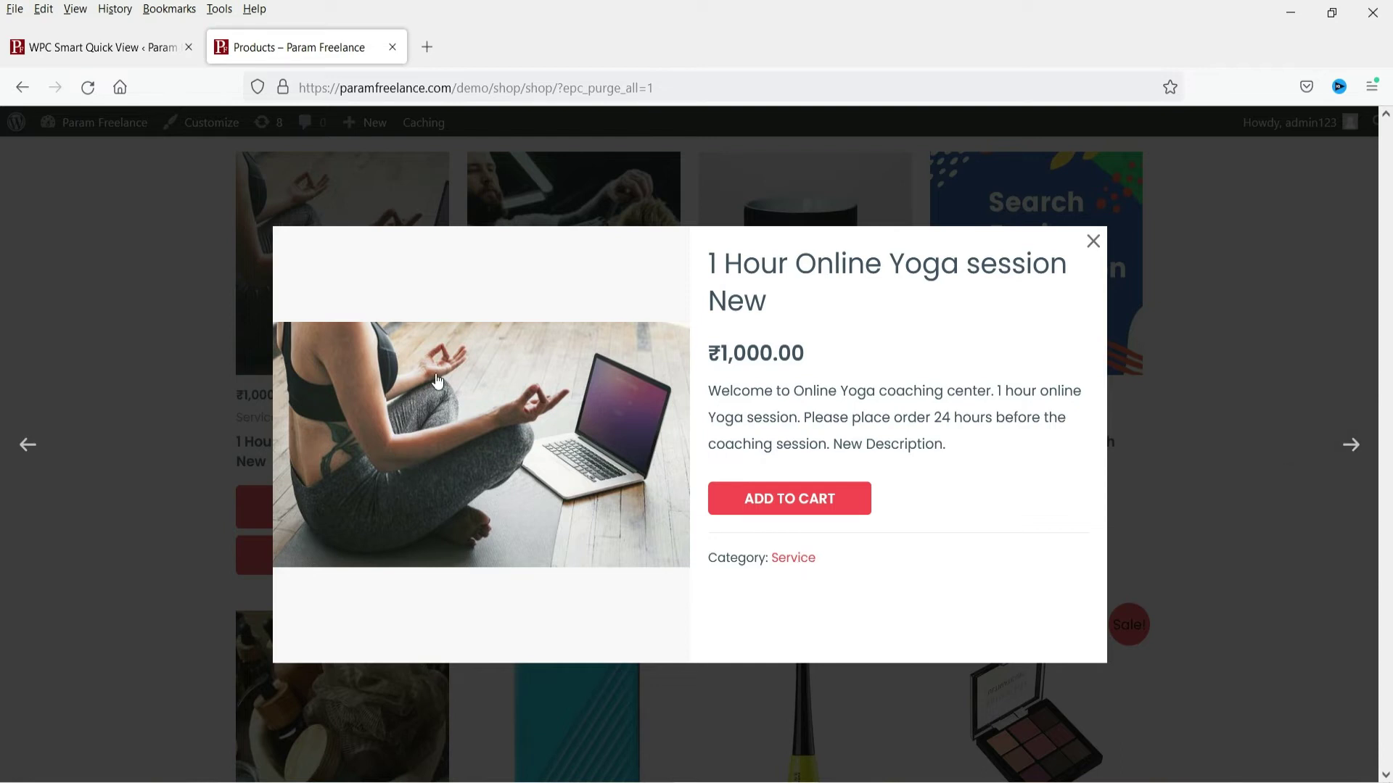
{"action": "left_click", "coordinate": [1353, 454]}
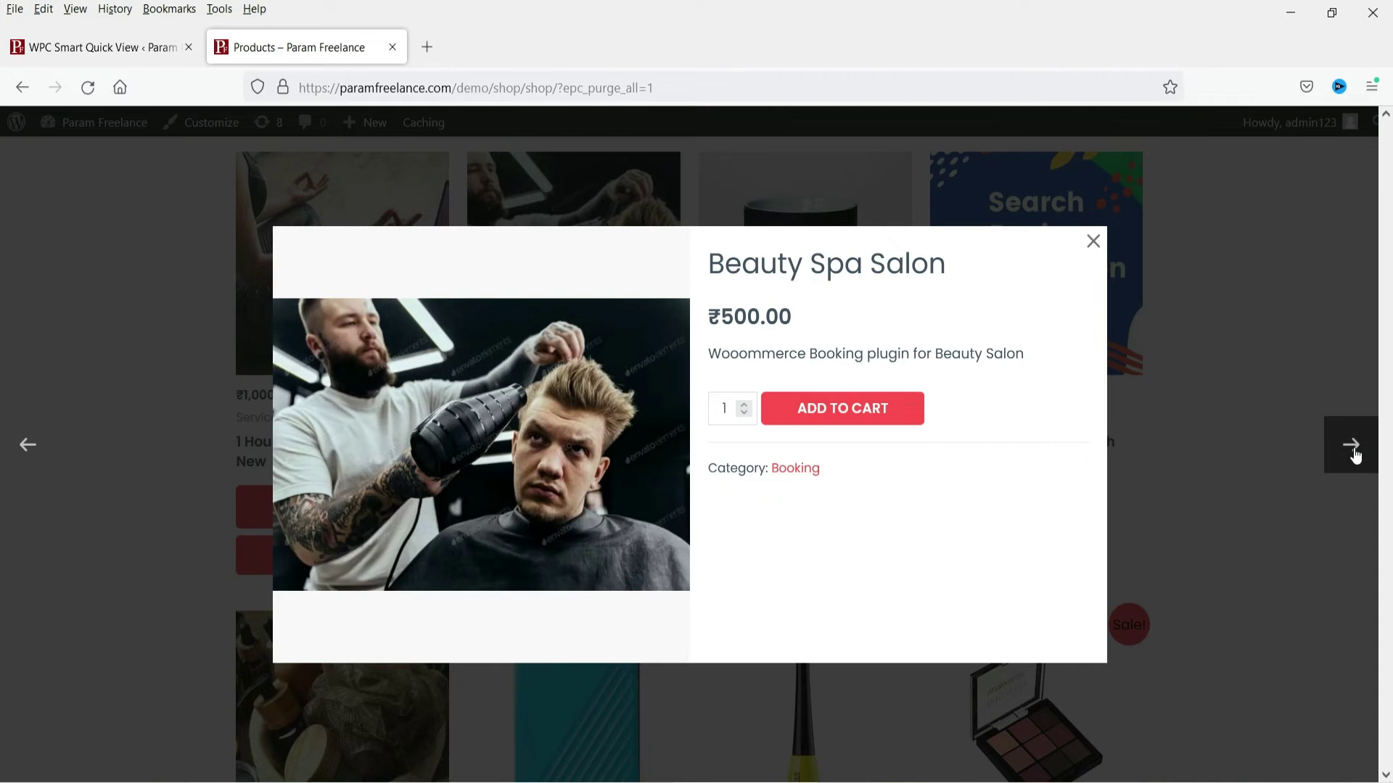
{"action": "left_click", "coordinate": [1354, 454]}
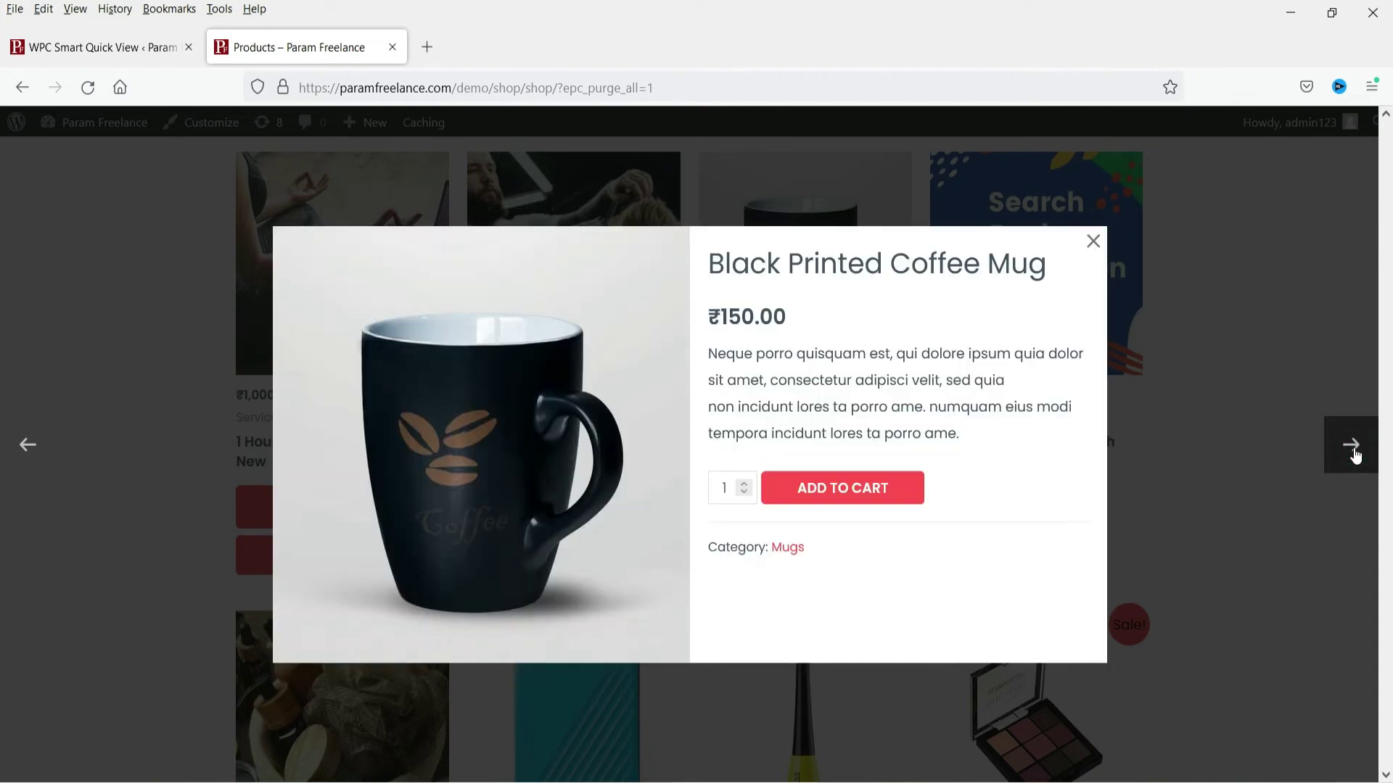
{"action": "left_click", "coordinate": [1353, 453]}
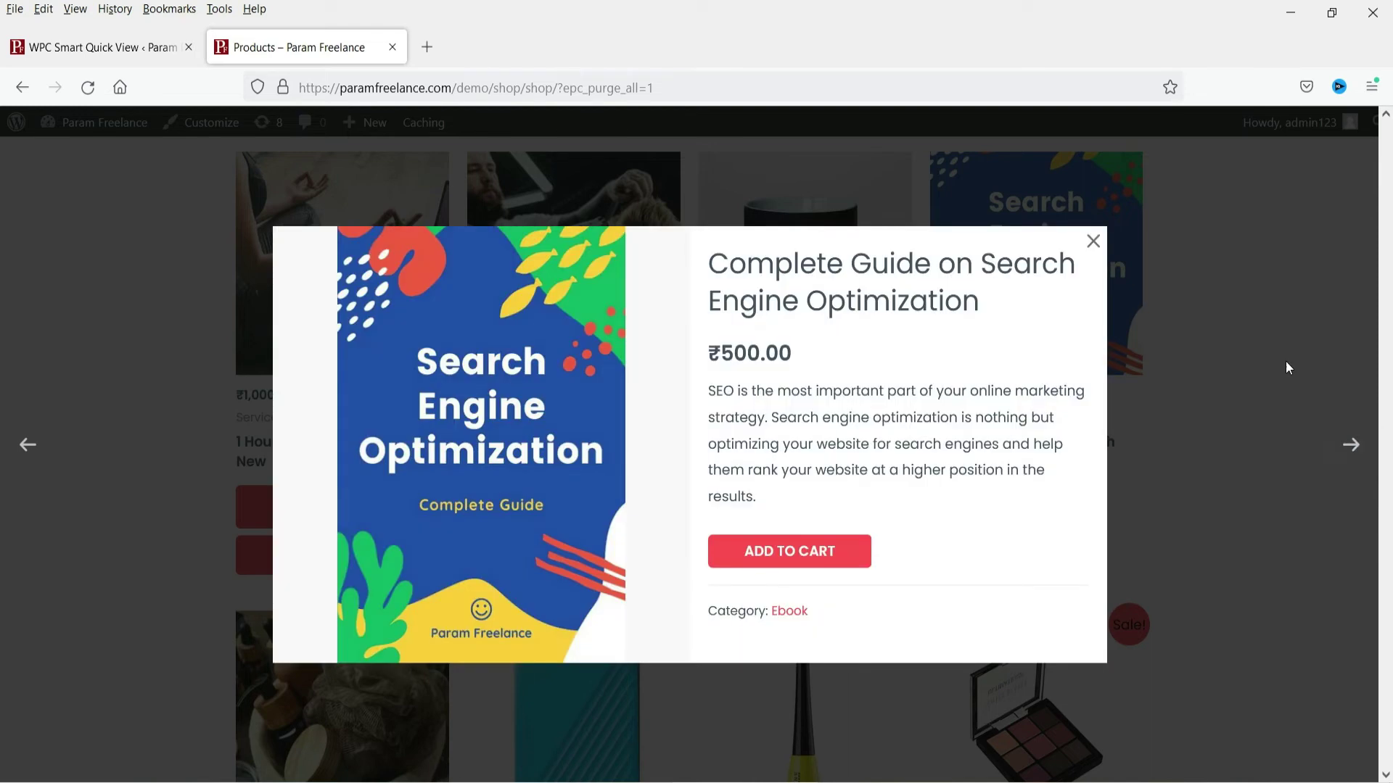
{"action": "left_click", "coordinate": [1285, 360]}
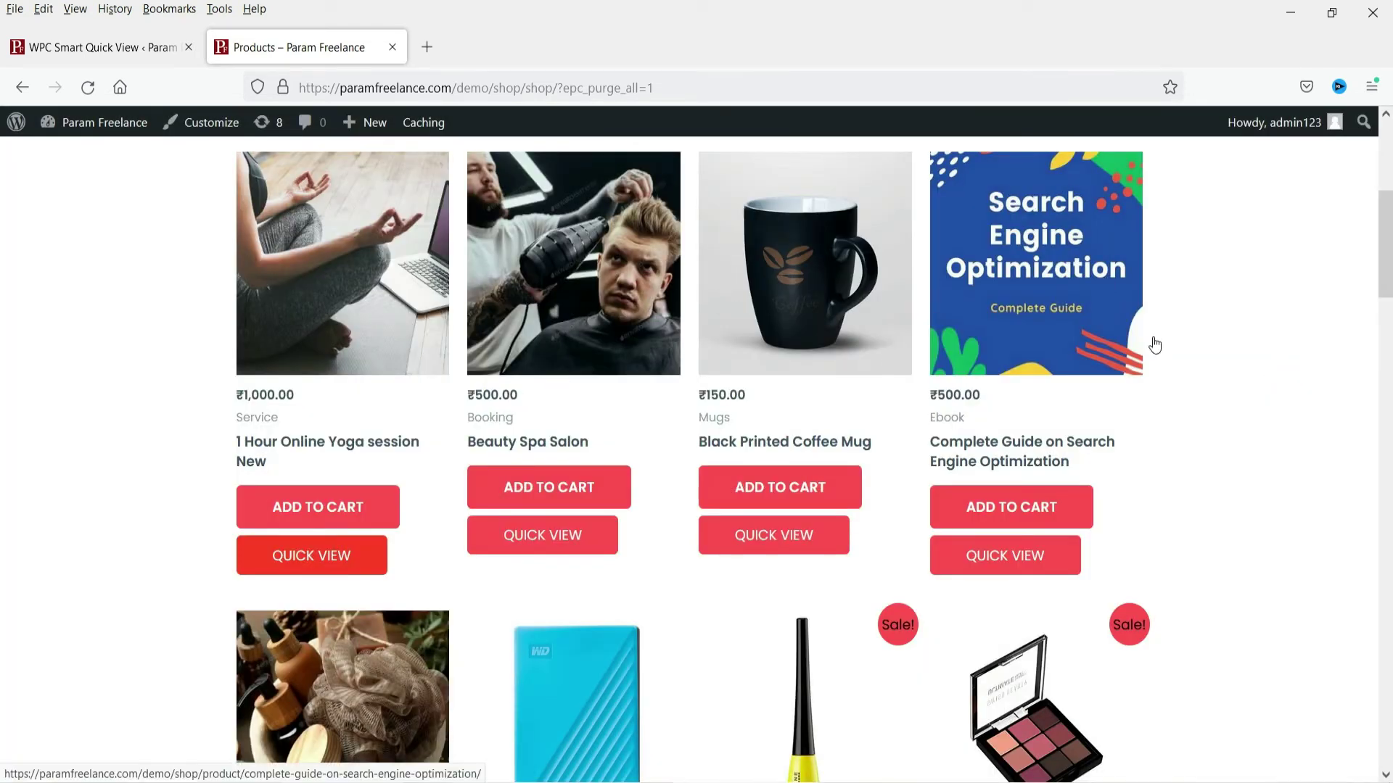
Preview Black Printed Coffee Mug and Custom Gift Hamper in the popup, then return to the plugin settings.
{"action": "left_click", "coordinate": [757, 535]}
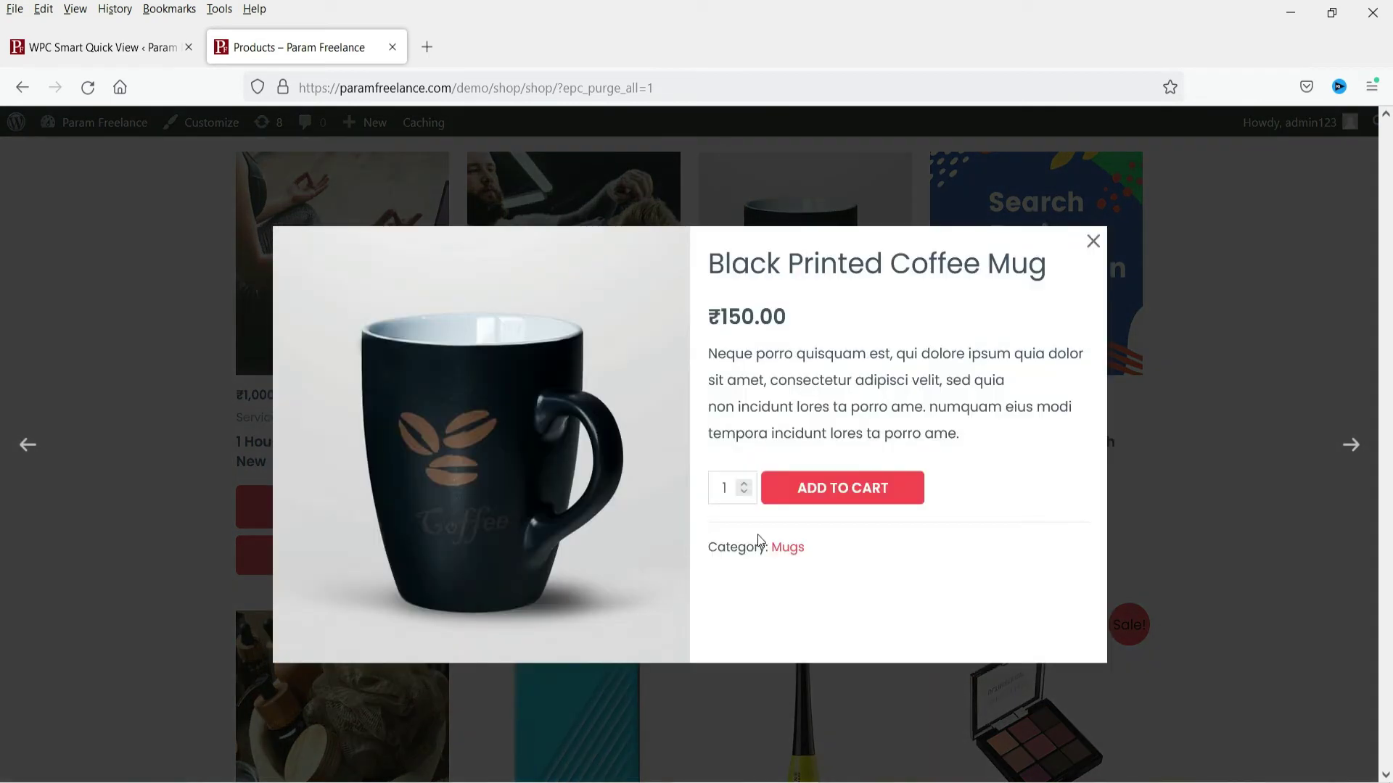
{"action": "left_click", "coordinate": [1351, 445]}
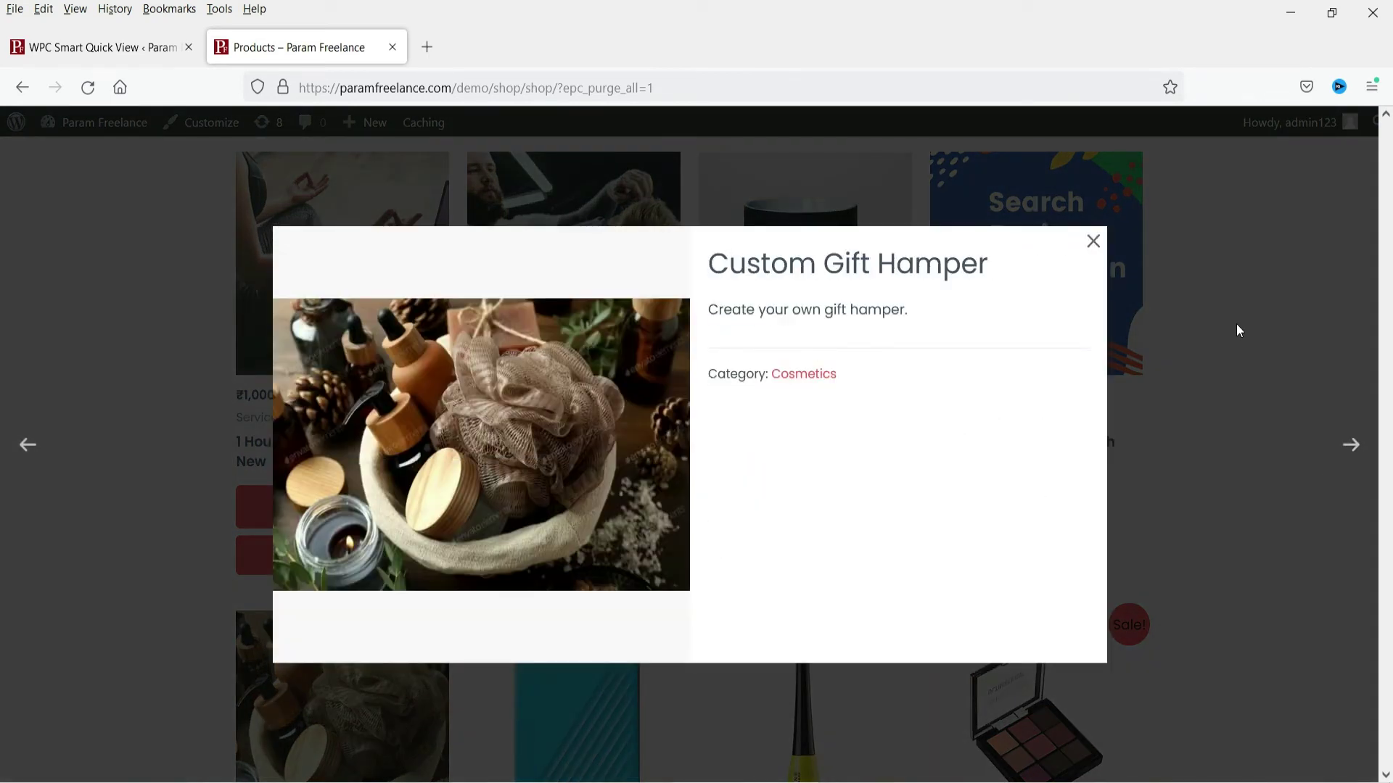
{"action": "left_click", "coordinate": [1216, 327]}
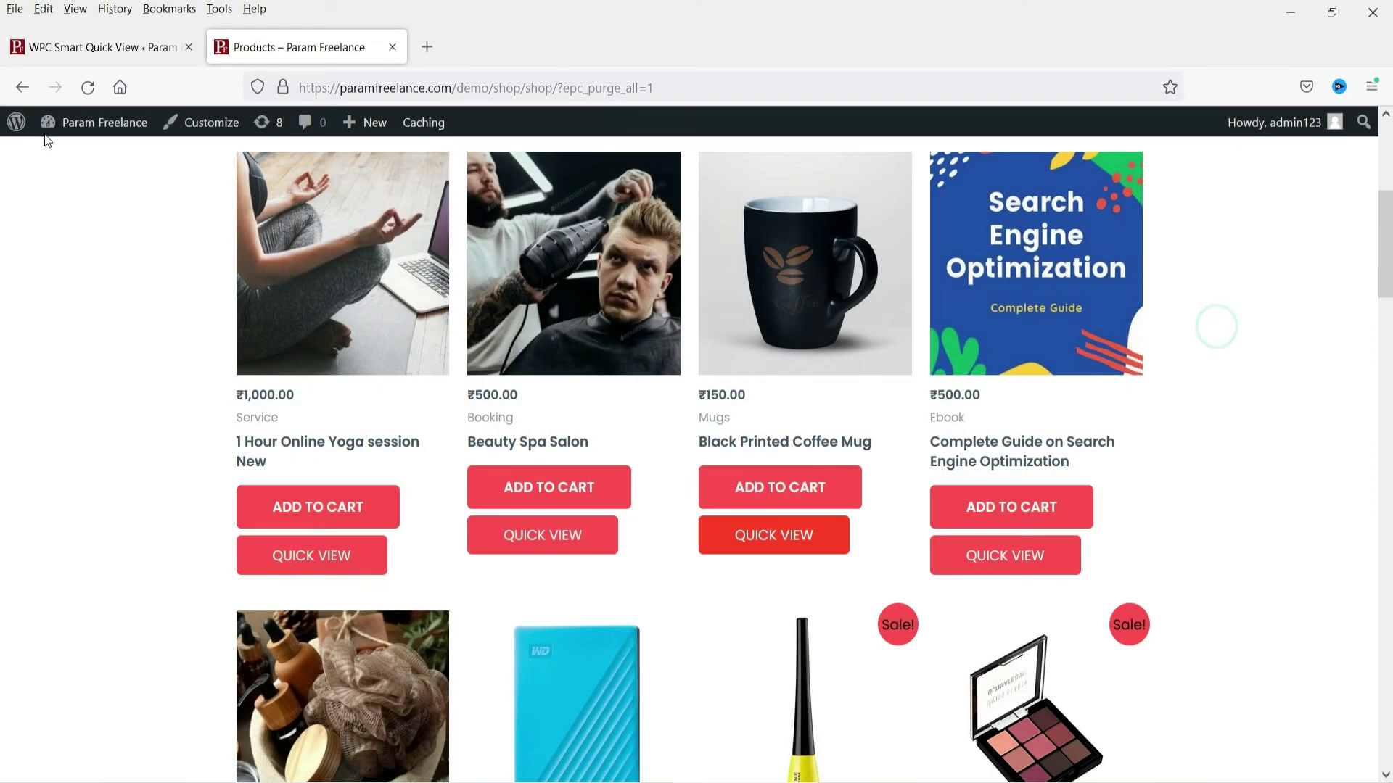
{"action": "left_click", "coordinate": [58, 44]}
{"action": "scroll", "coordinate": [698, 363], "scroll_direction": "down", "scroll_amount": 3}
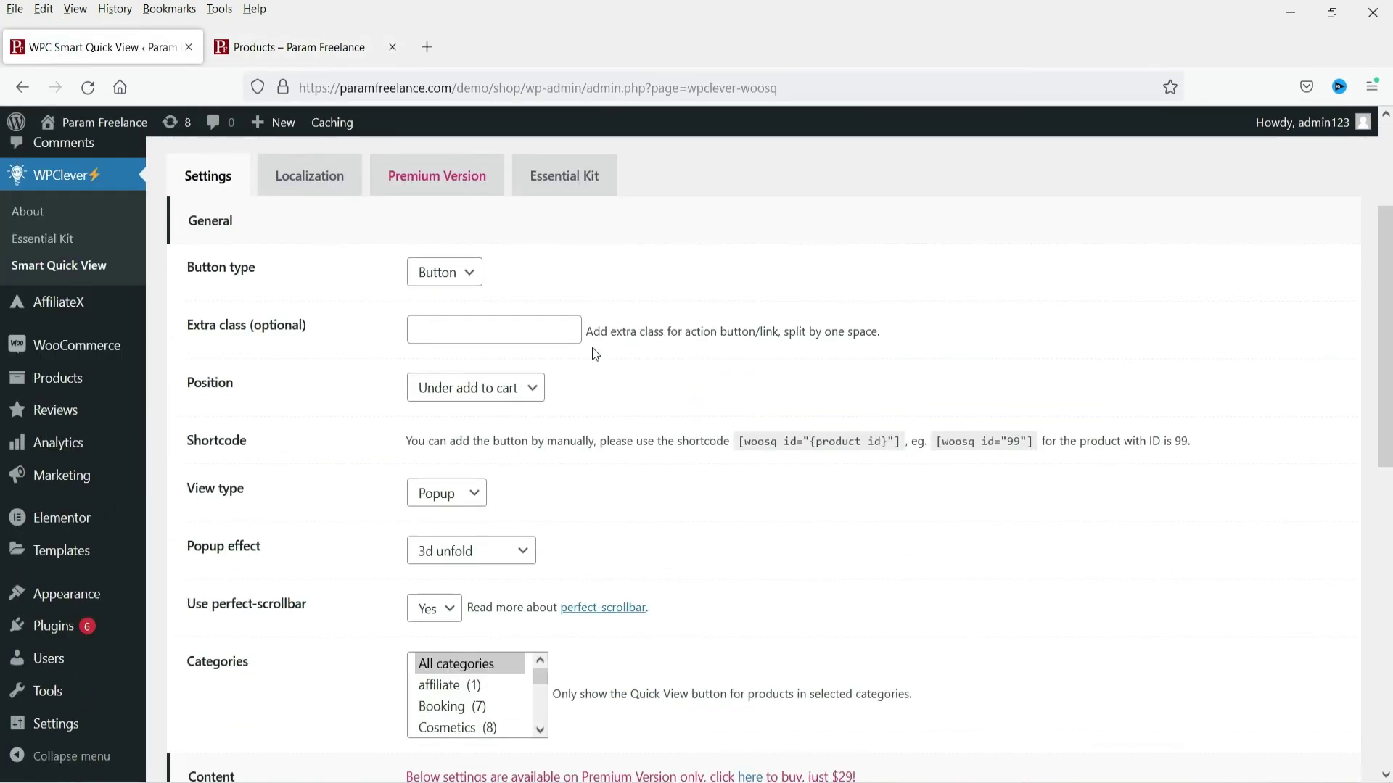
Switch the view type to Sidebar, keep perfect-scrollbar at Yes, and save the settings.
{"action": "scroll", "coordinate": [777, 367], "scroll_direction": "down", "scroll_amount": 4}
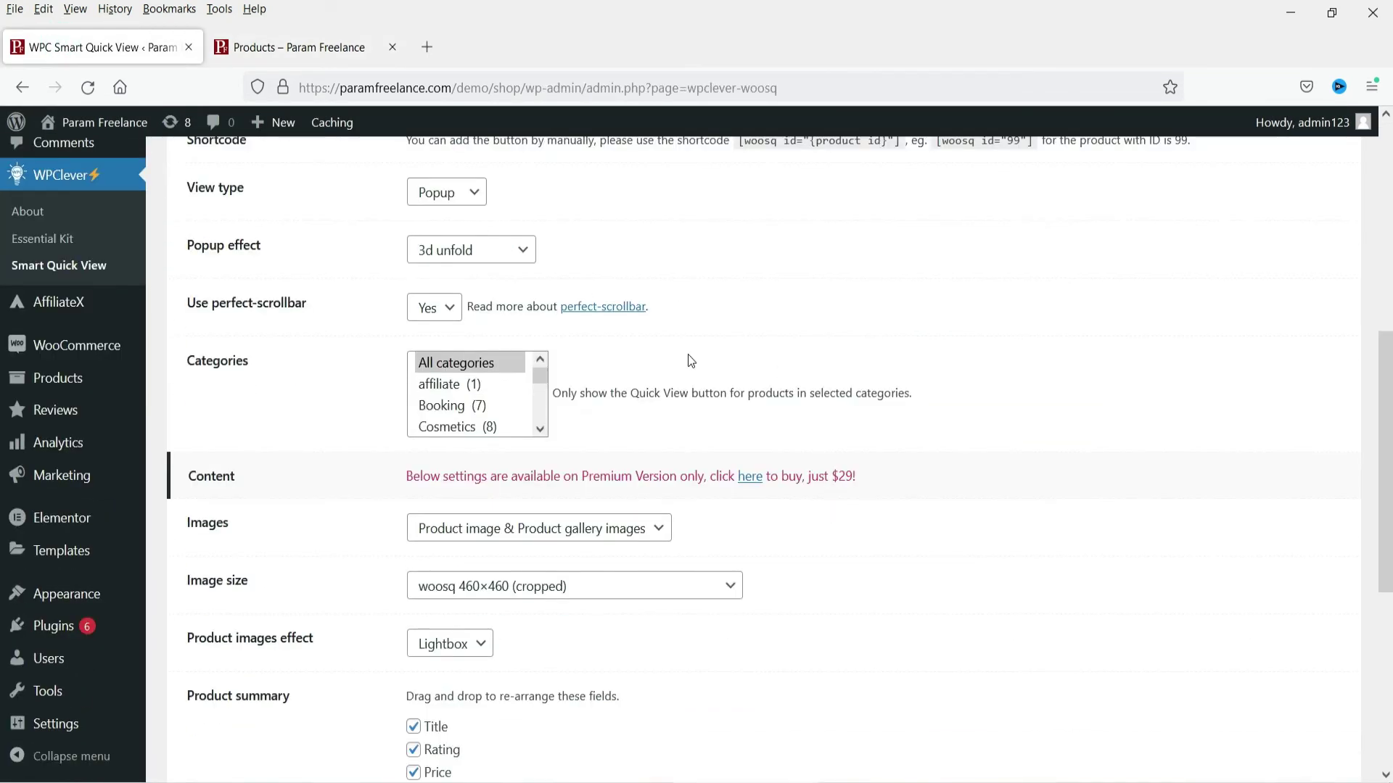
{"action": "left_click", "coordinate": [470, 192]}
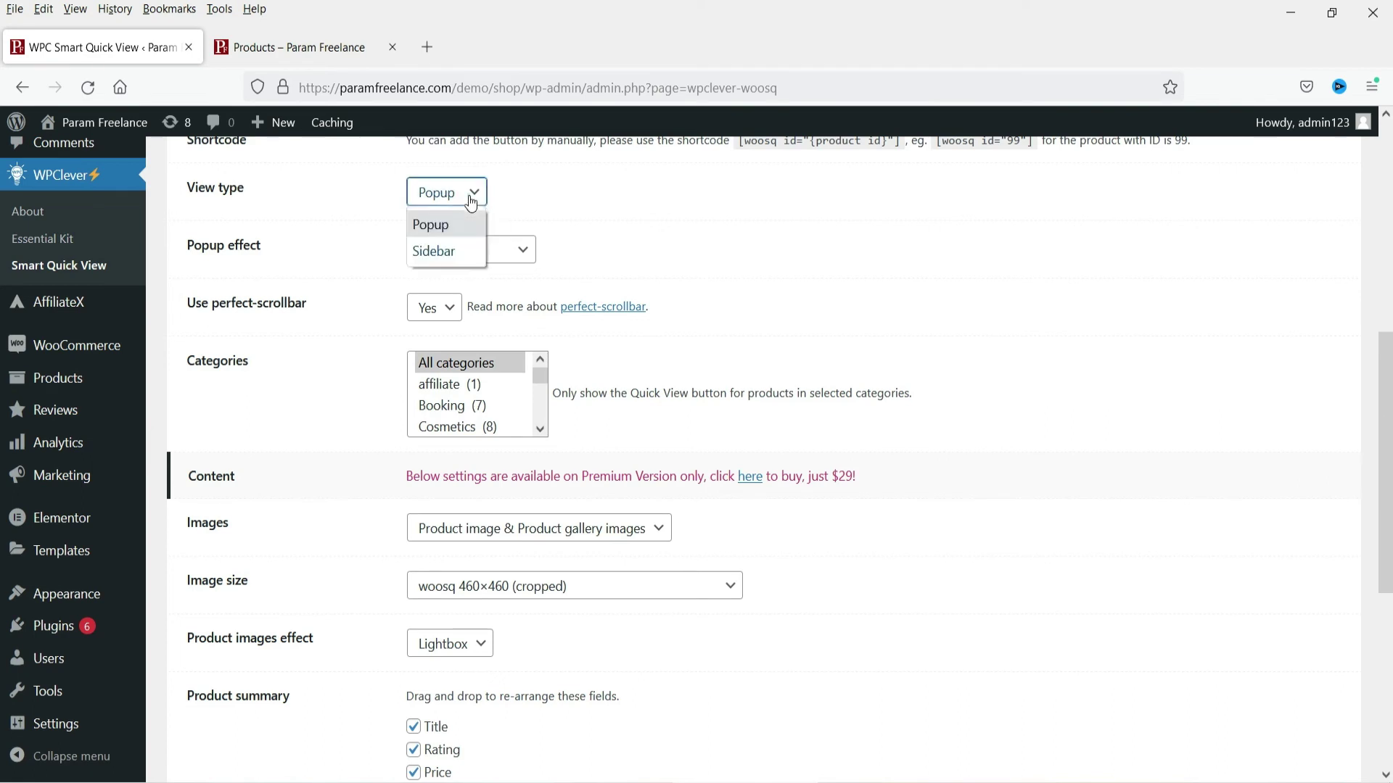
{"action": "left_click", "coordinate": [459, 252]}
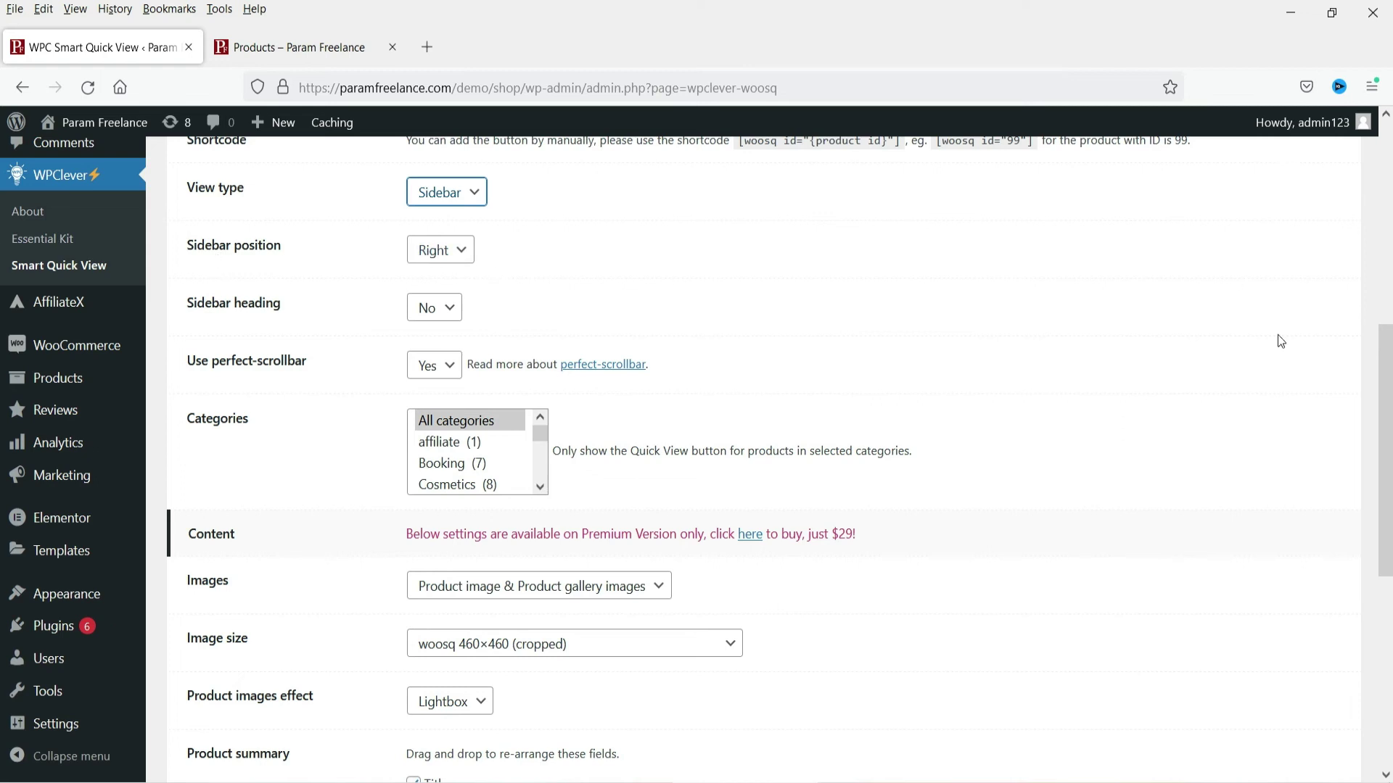
{"action": "left_click", "coordinate": [444, 370]}
{"action": "left_click", "coordinate": [445, 367]}
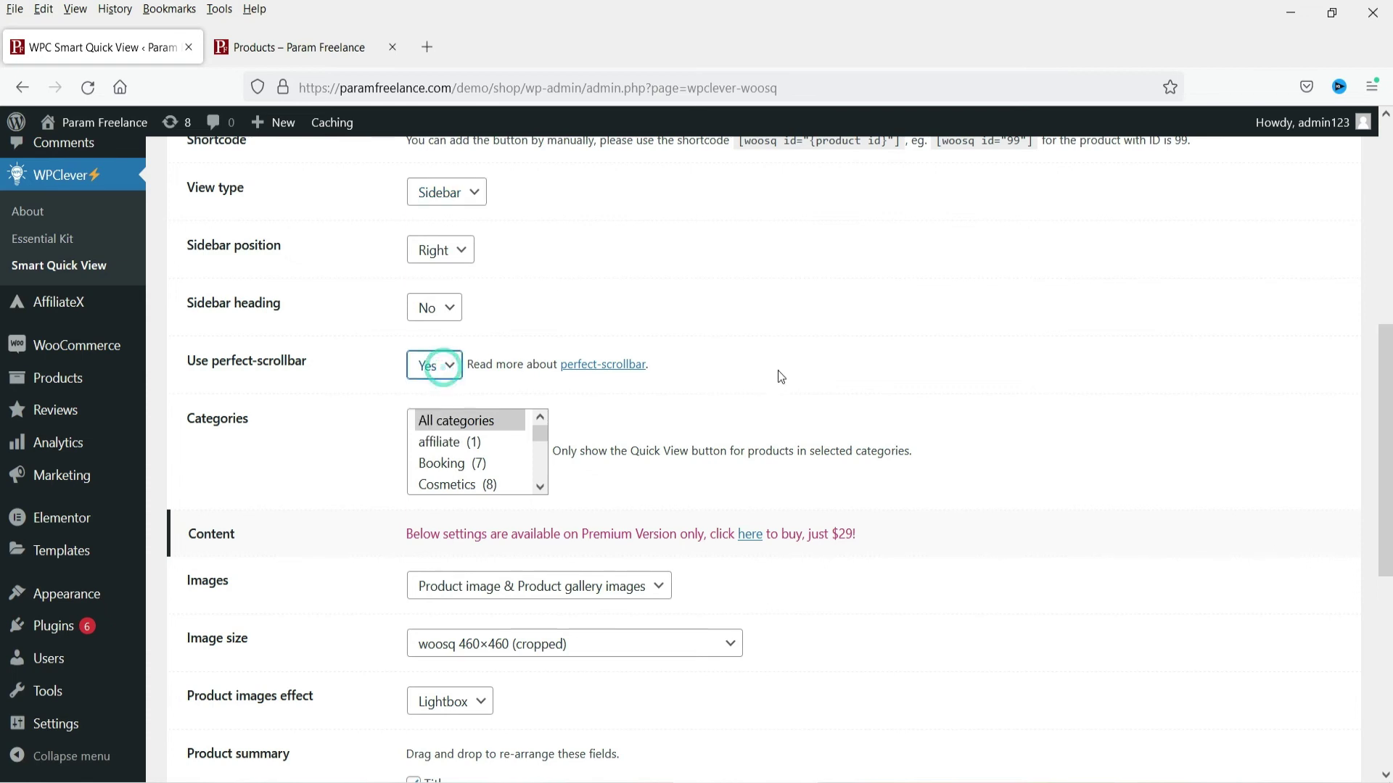
{"action": "scroll", "coordinate": [775, 360], "scroll_direction": "down", "scroll_amount": 1}
{"action": "scroll", "coordinate": [774, 361], "scroll_direction": "down", "scroll_amount": 6}
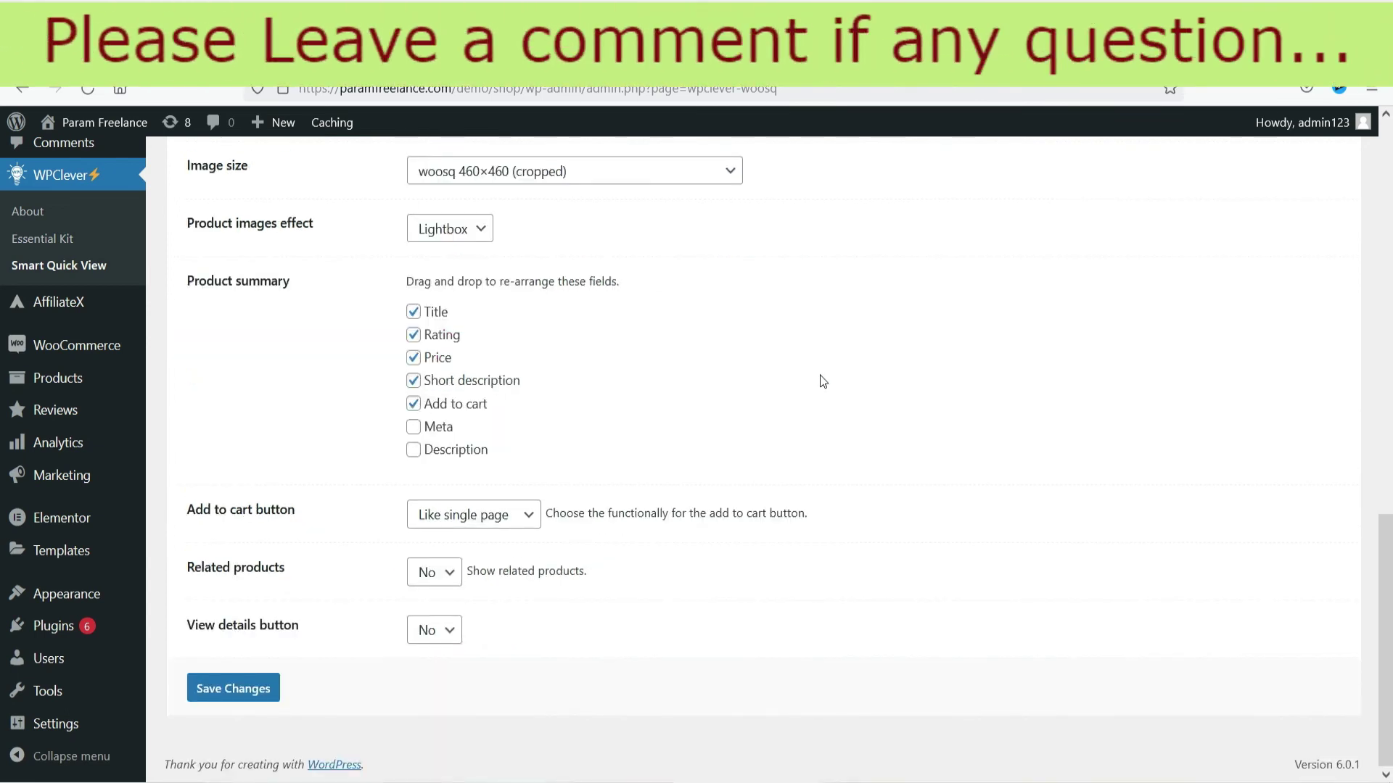
{"action": "left_click", "coordinate": [252, 696]}
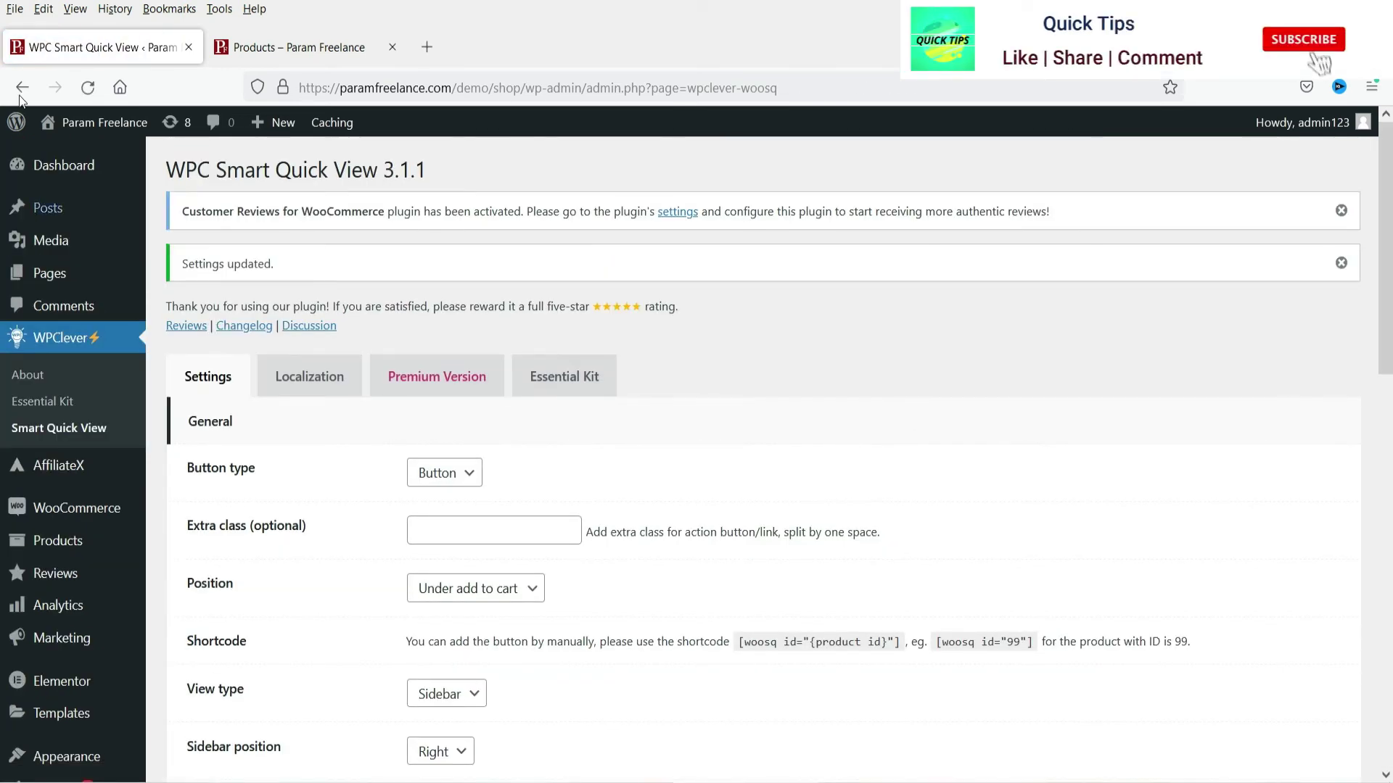
Reload the shop, then open and close the SEO guide's sidebar quick view.
{"action": "left_click", "coordinate": [304, 47]}
{"action": "left_click", "coordinate": [80, 94]}
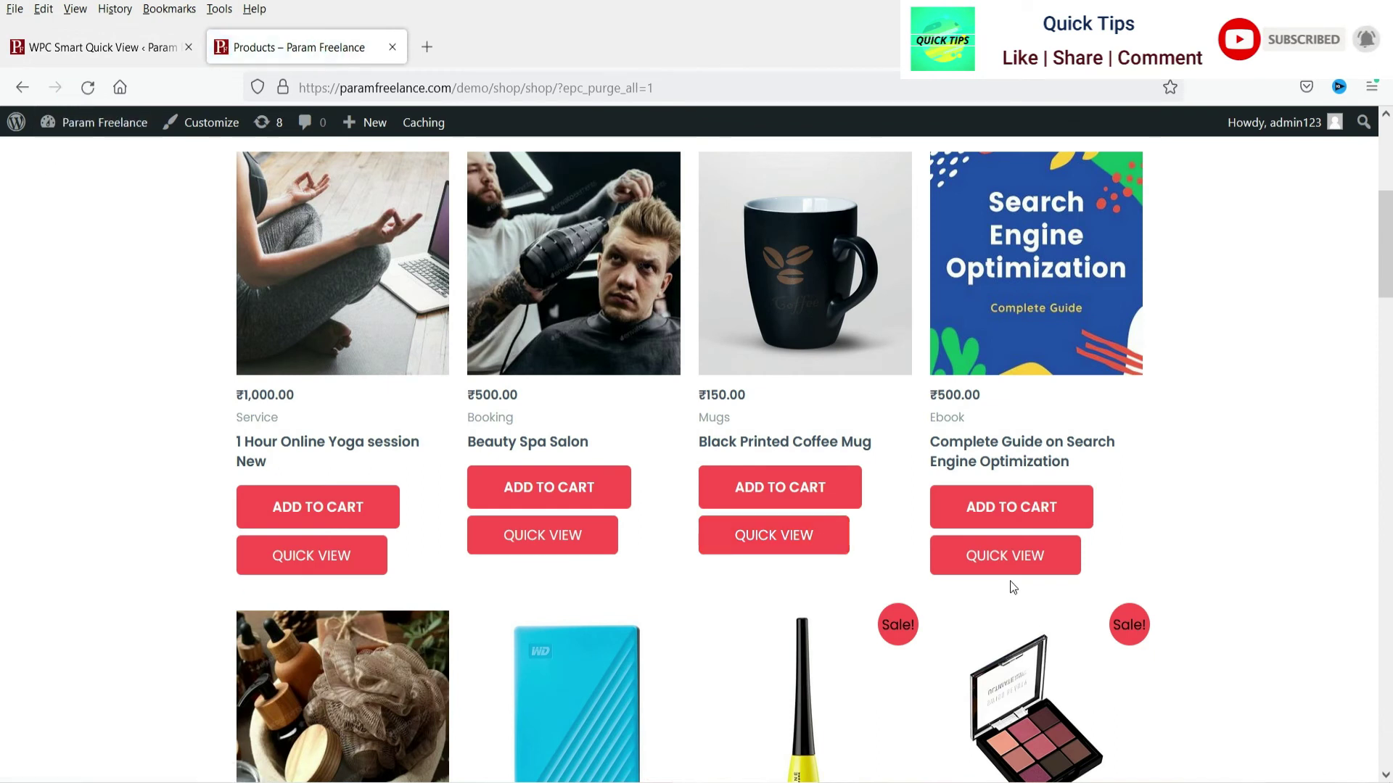
{"action": "left_click", "coordinate": [1006, 560]}
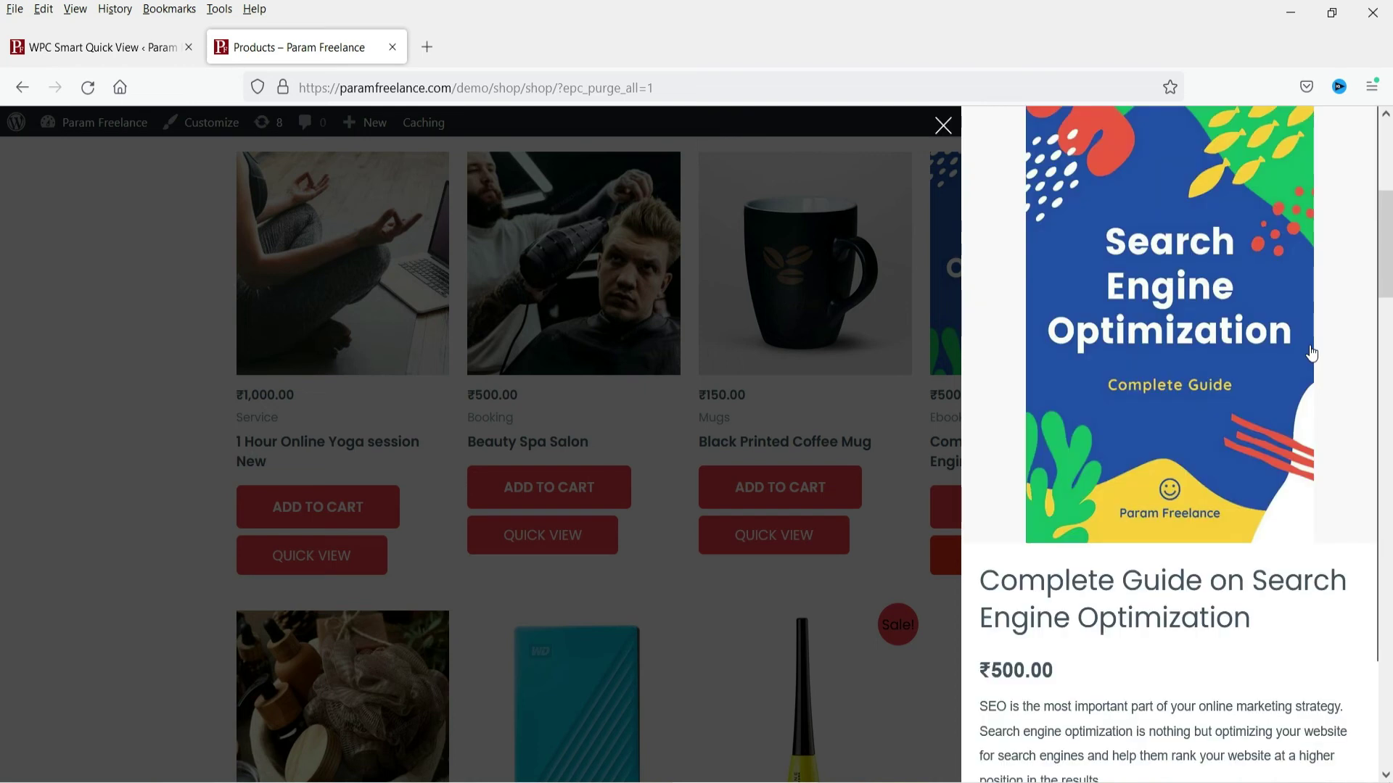
{"action": "scroll", "coordinate": [1298, 359], "scroll_direction": "down", "scroll_amount": 2}
{"action": "scroll", "coordinate": [1285, 366], "scroll_direction": "up", "scroll_amount": 2}
{"action": "left_click", "coordinate": [943, 125]}
Open and close the Green Printed Tshirt and Mascara 2 side panels, then return to the plugin settings.
{"action": "scroll", "coordinate": [1189, 310], "scroll_direction": "down", "scroll_amount": 10}
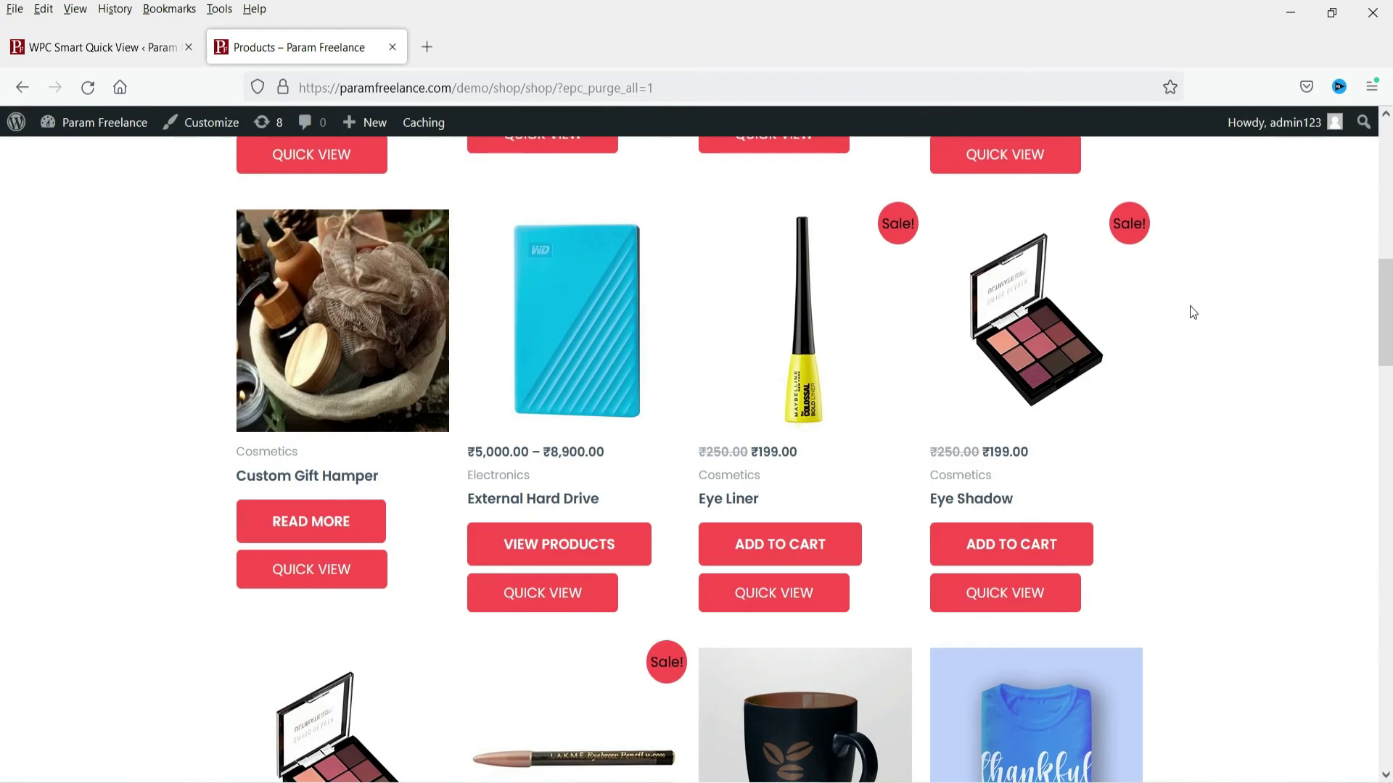
{"action": "left_click", "coordinate": [998, 630]}
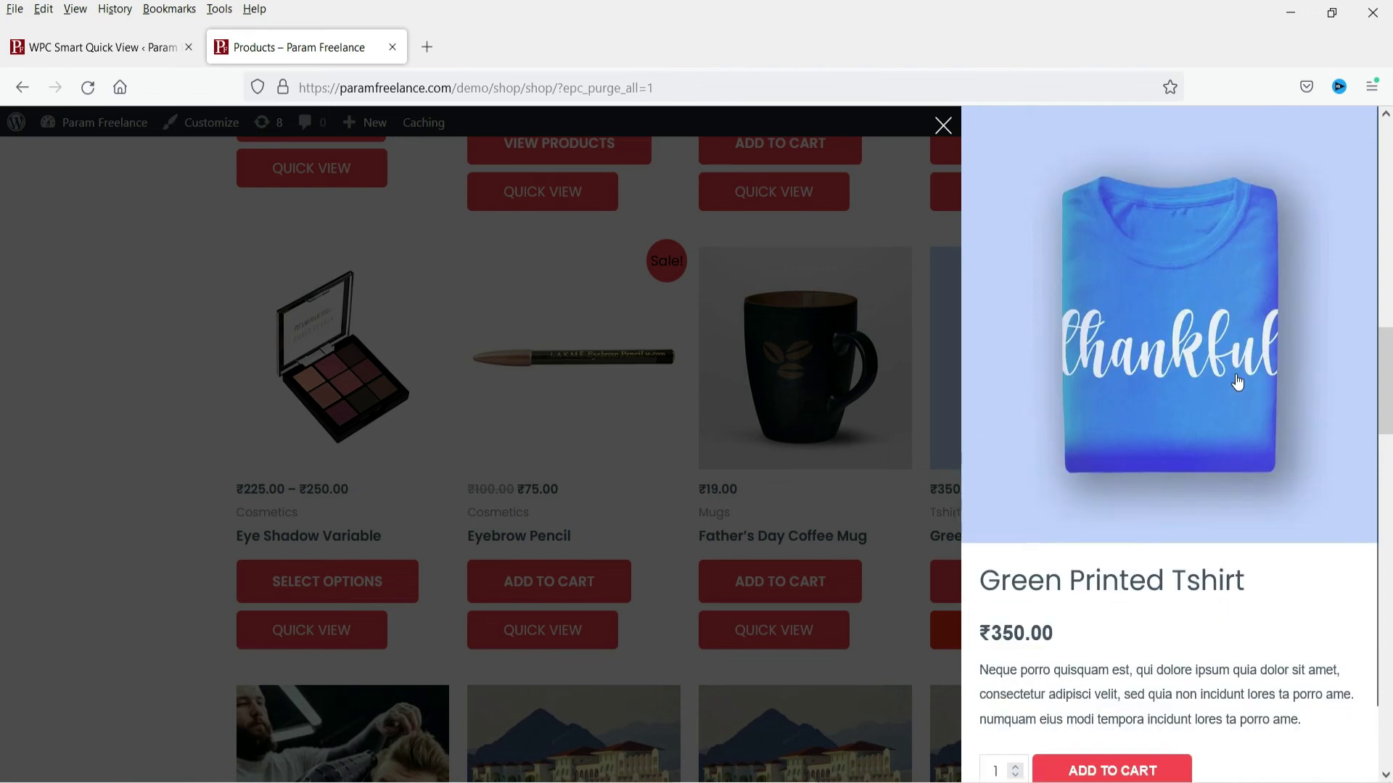
{"action": "left_click", "coordinate": [1157, 418]}
{"action": "scroll", "coordinate": [1157, 419], "scroll_direction": "down", "scroll_amount": 5}
{"action": "scroll", "coordinate": [1157, 418], "scroll_direction": "down", "scroll_amount": 5}
{"action": "left_click", "coordinate": [773, 700]}
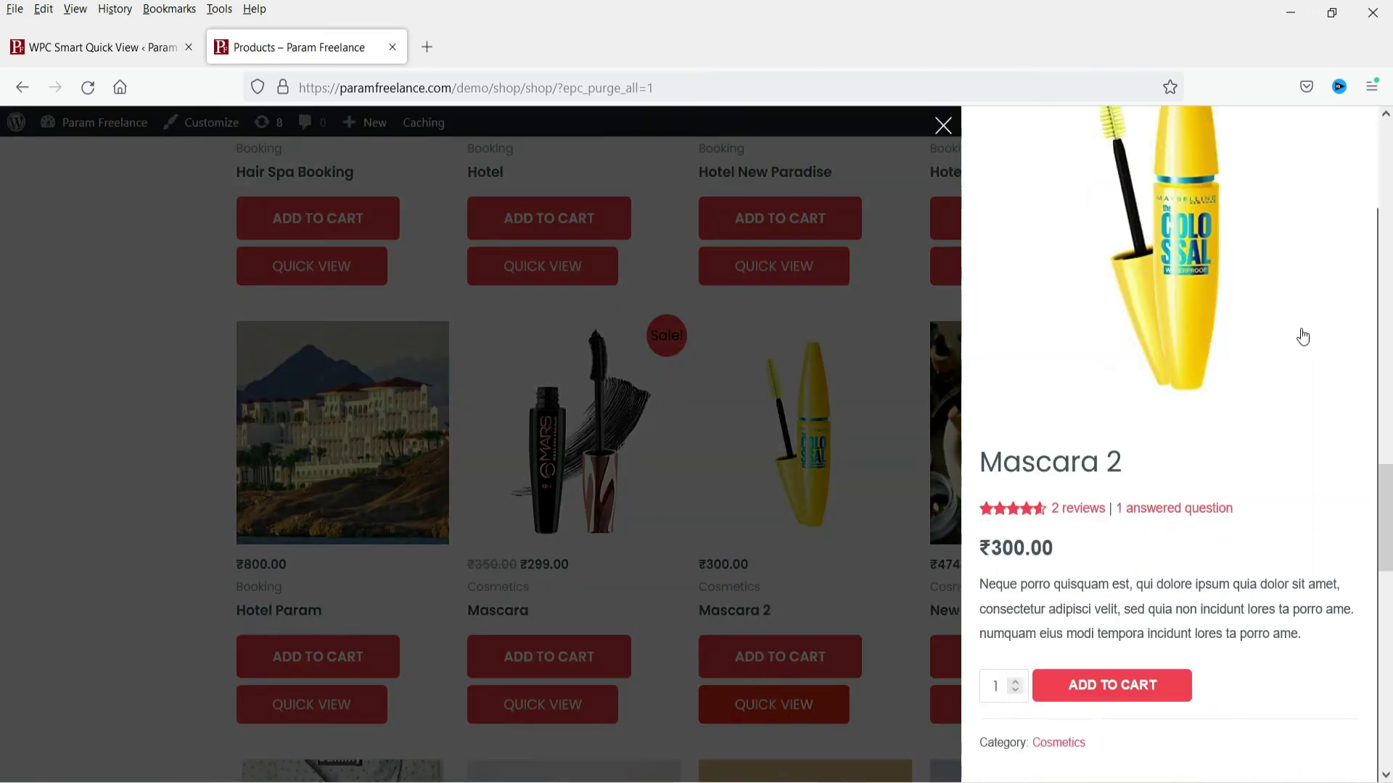
{"action": "left_click", "coordinate": [1207, 291]}
{"action": "left_click", "coordinate": [101, 47]}
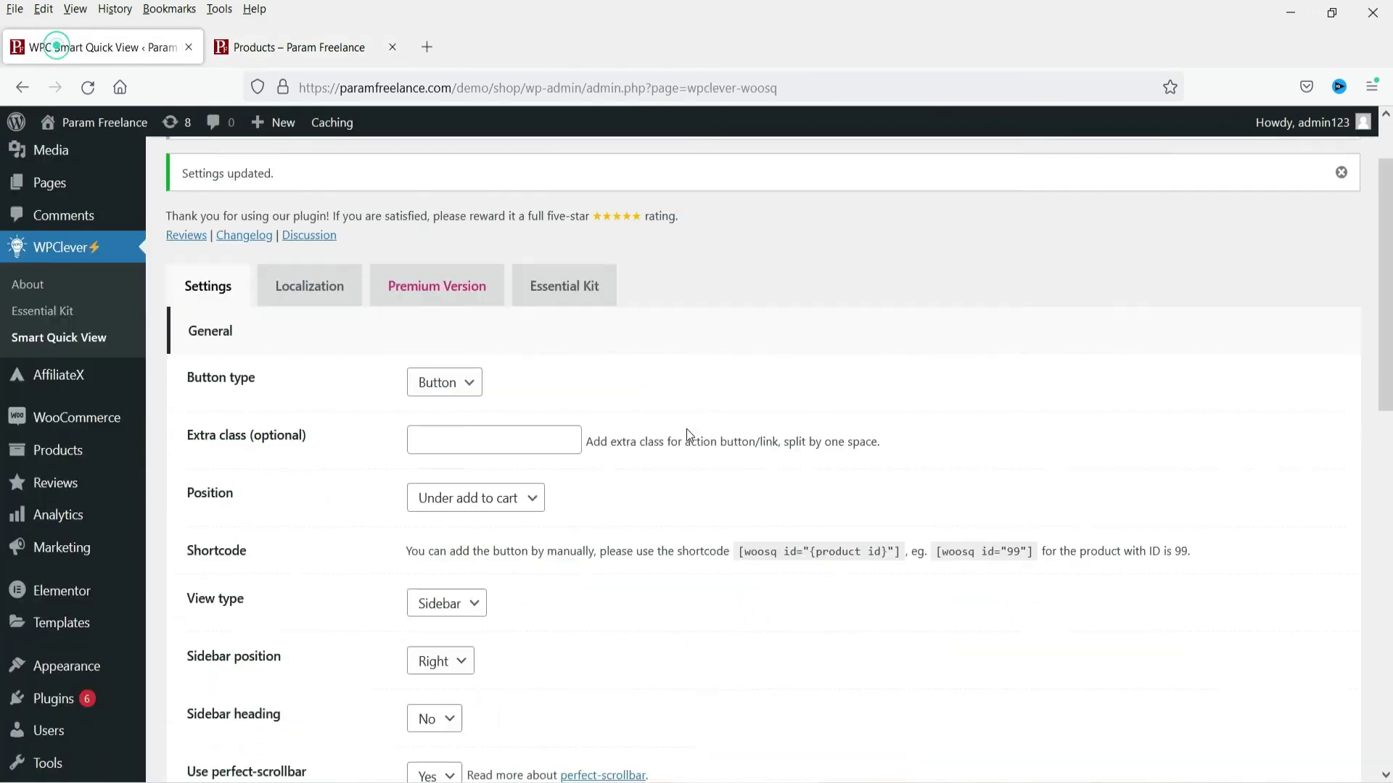
{"action": "scroll", "coordinate": [686, 428], "scroll_direction": "down", "scroll_amount": 15}
Set the View details button to Yes and save the quick view settings.
{"action": "left_click", "coordinate": [434, 630]}
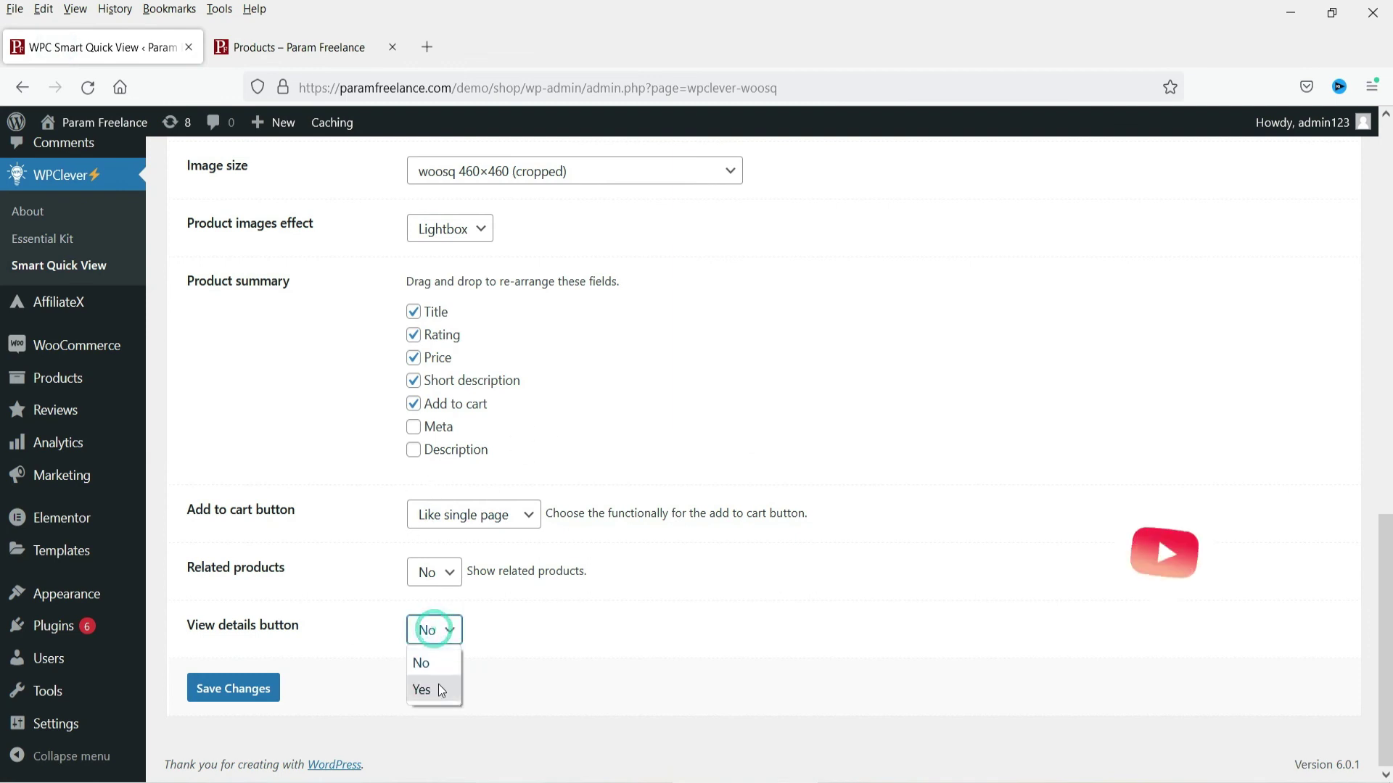
{"action": "left_click", "coordinate": [434, 686]}
{"action": "left_click", "coordinate": [218, 697]}
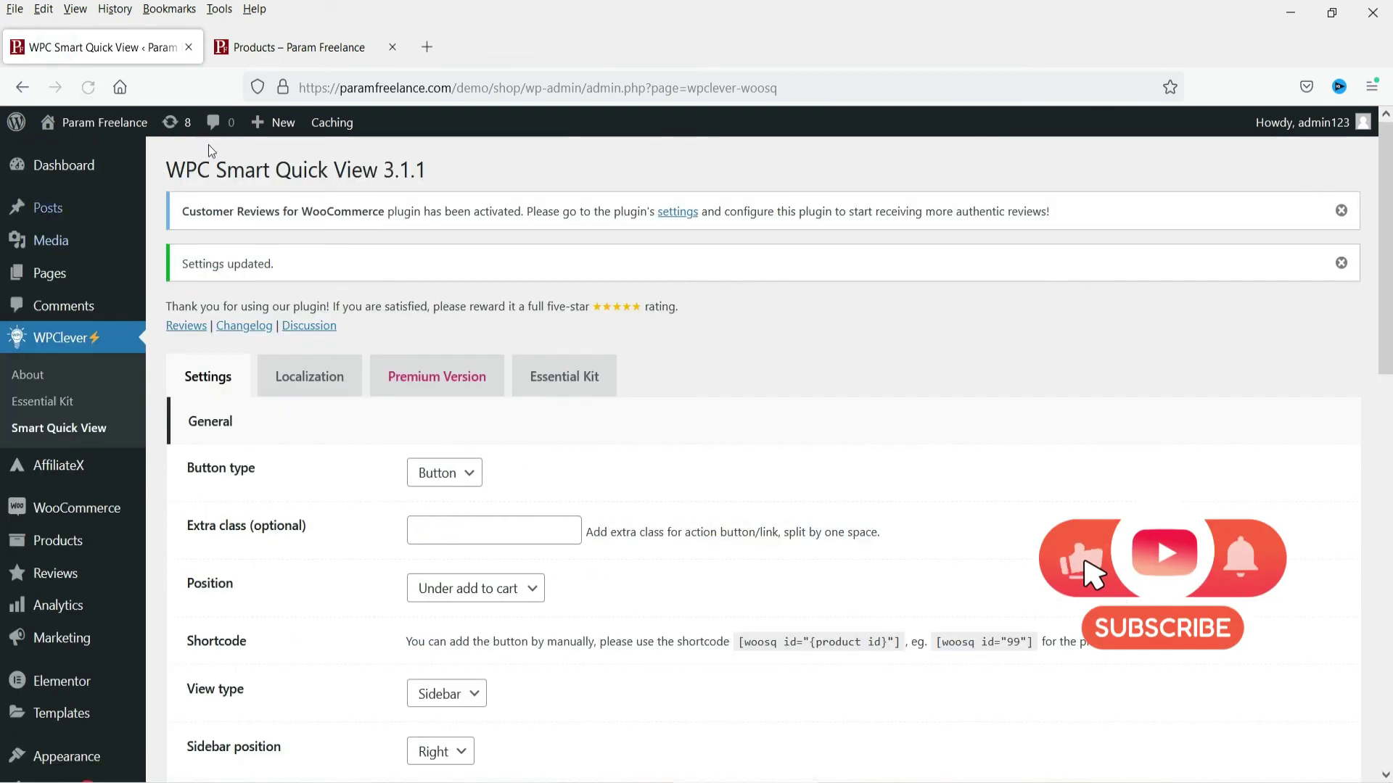
On the shop, open Mascara 2's quick view and follow its View product details link.
{"action": "left_click", "coordinate": [279, 49]}
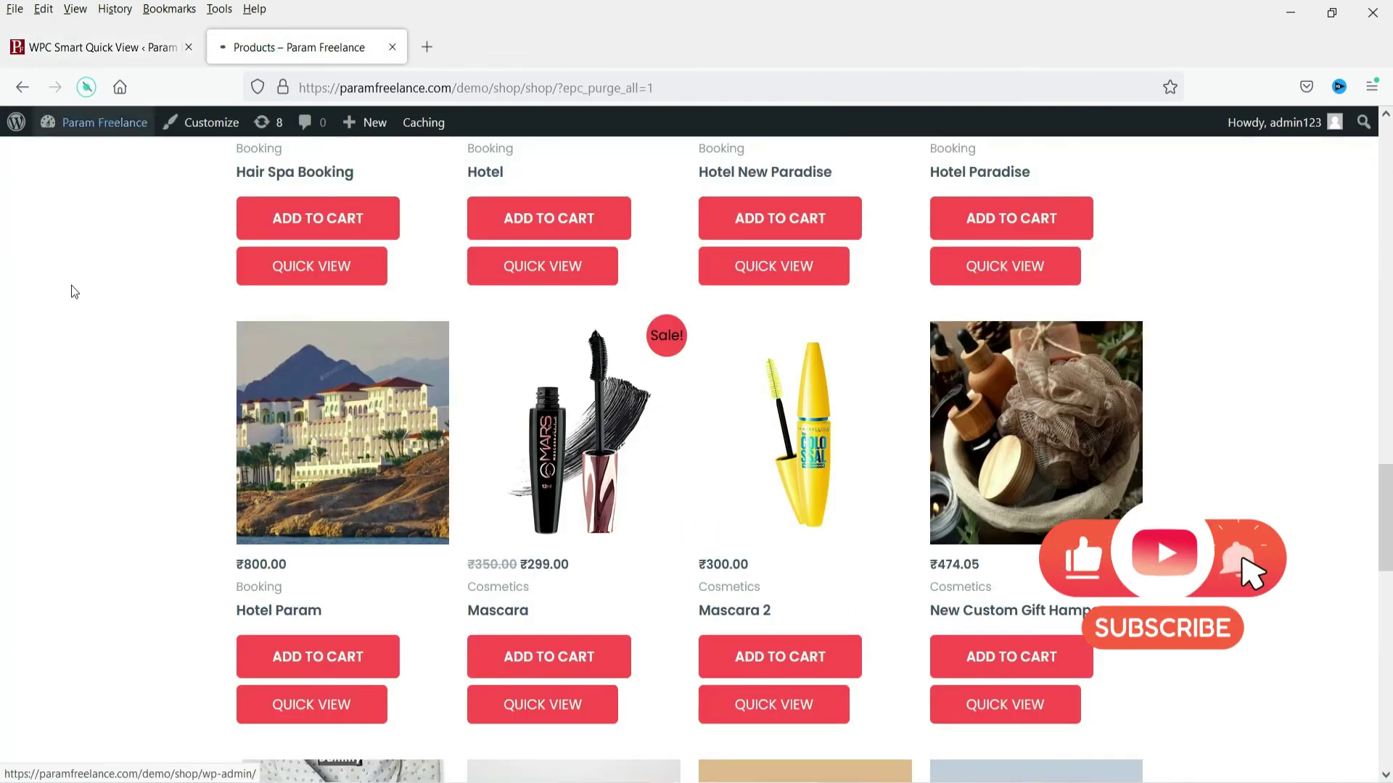
{"action": "left_click", "coordinate": [756, 703]}
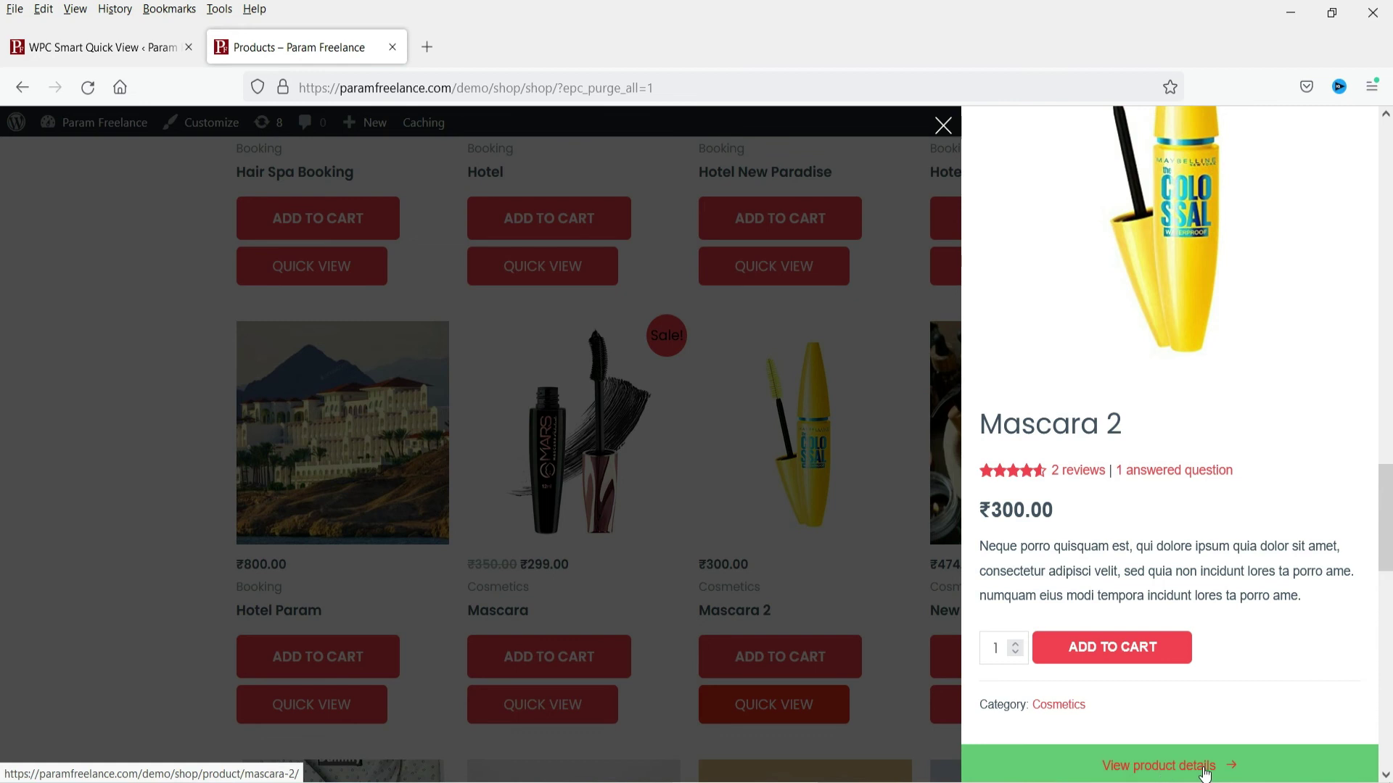
{"action": "left_click", "coordinate": [1183, 771]}
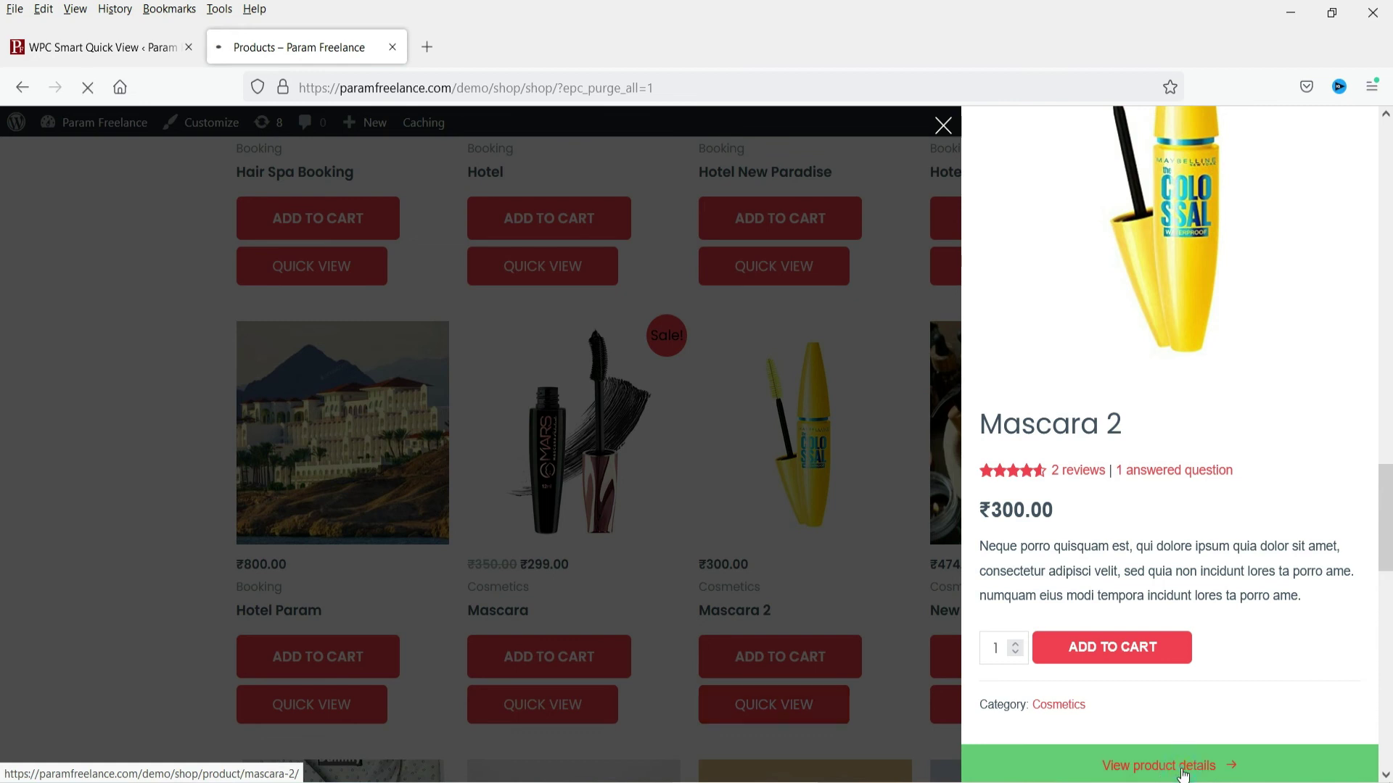